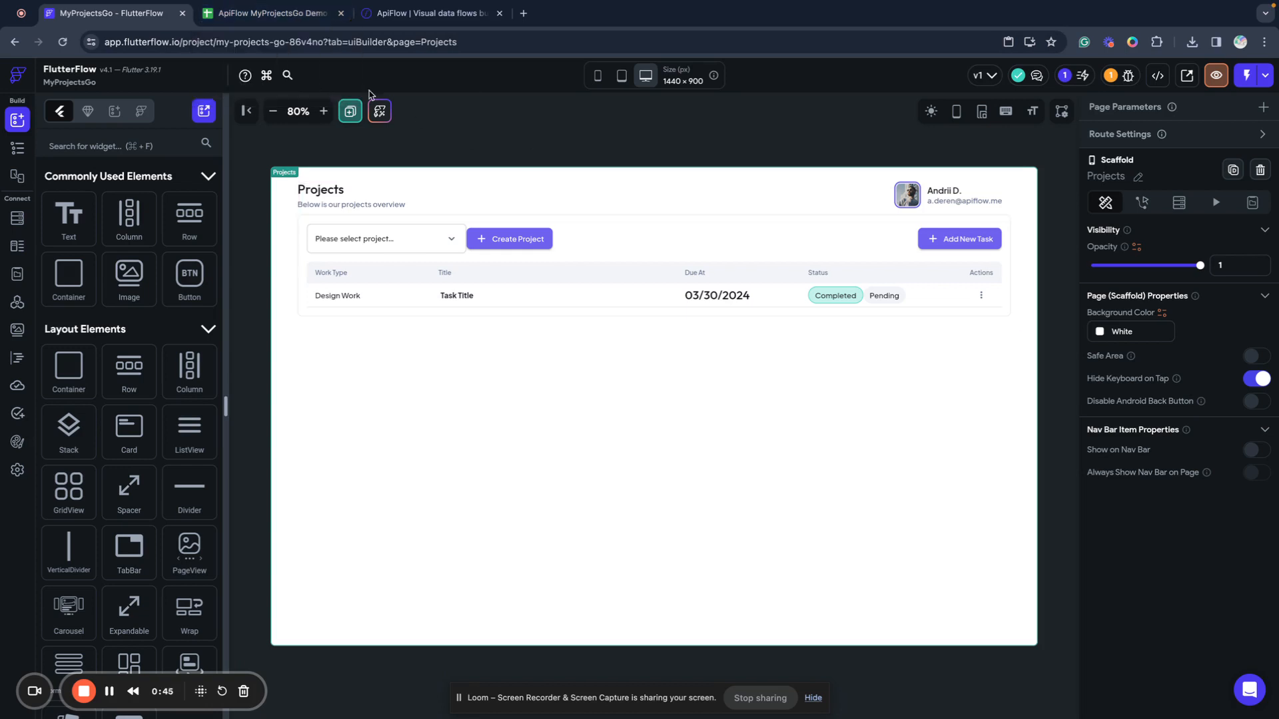
- Switch to the Google Sheets document and examine the task lists on the My Awesome Project and eCommerce Project sheets
left_click(270, 14)
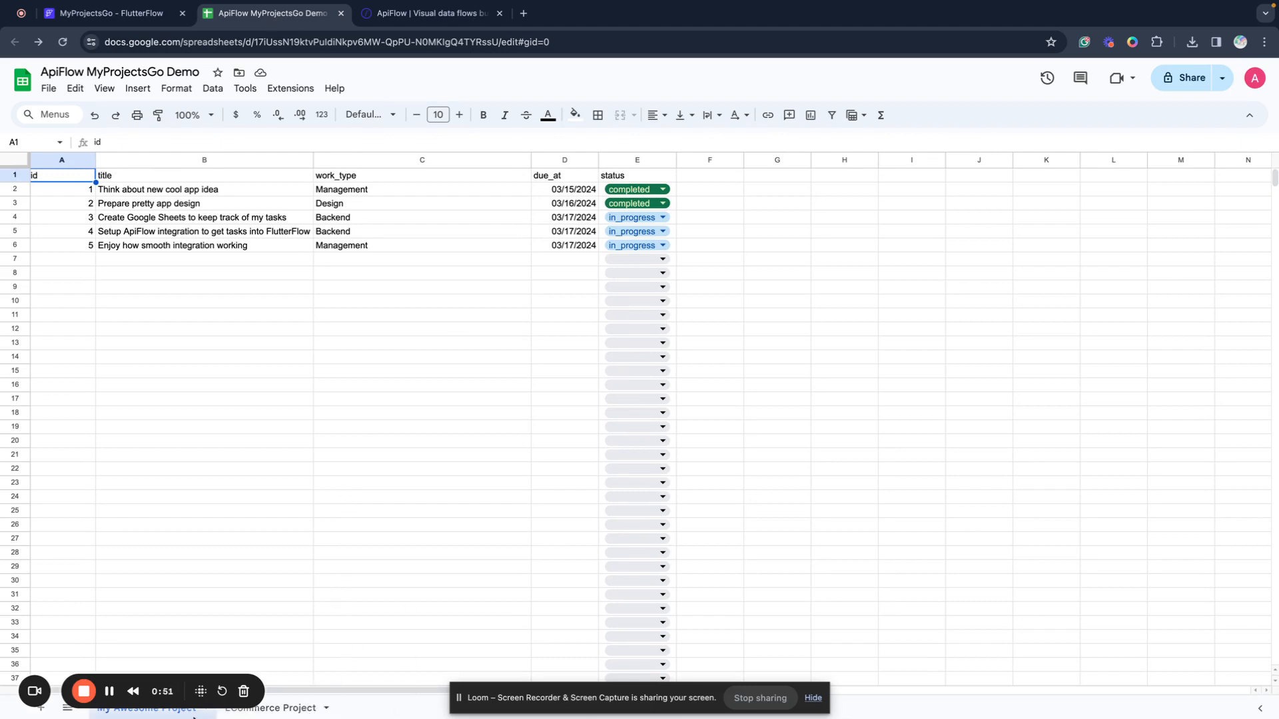
left_click(293, 709)
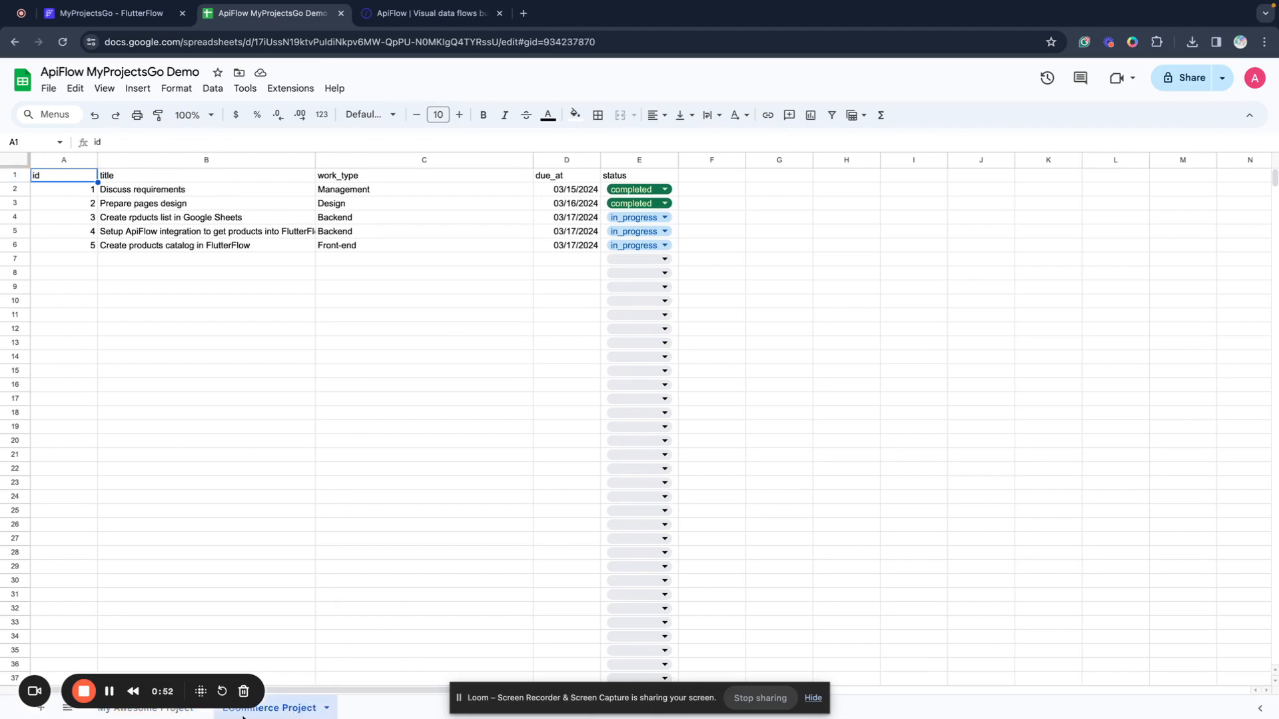
left_click(172, 711)
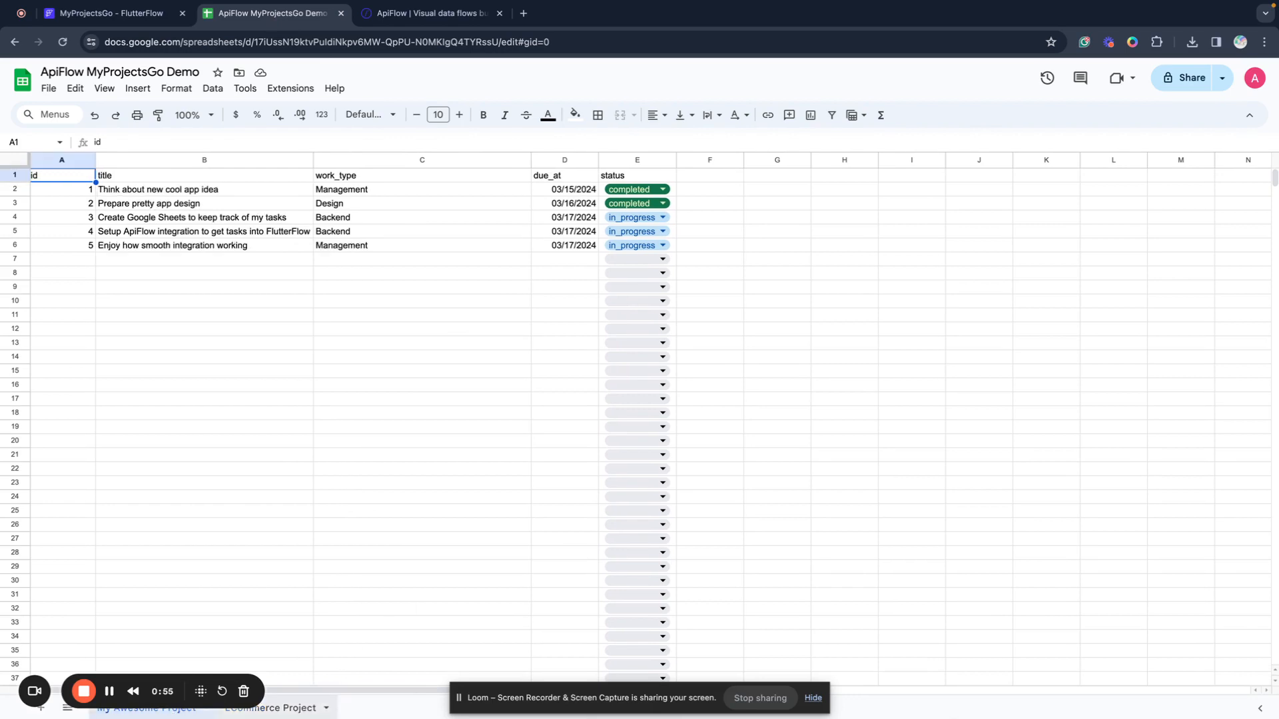
left_click(294, 706)
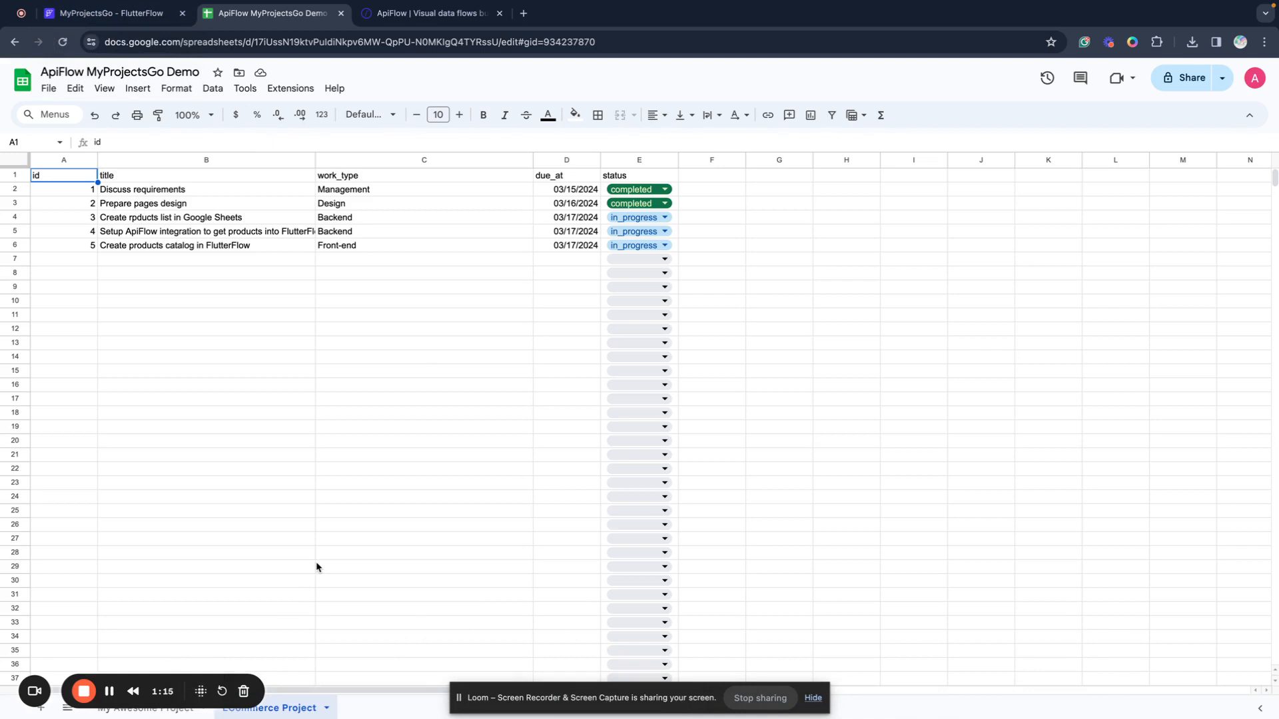
scroll(319, 563, "right", 1)
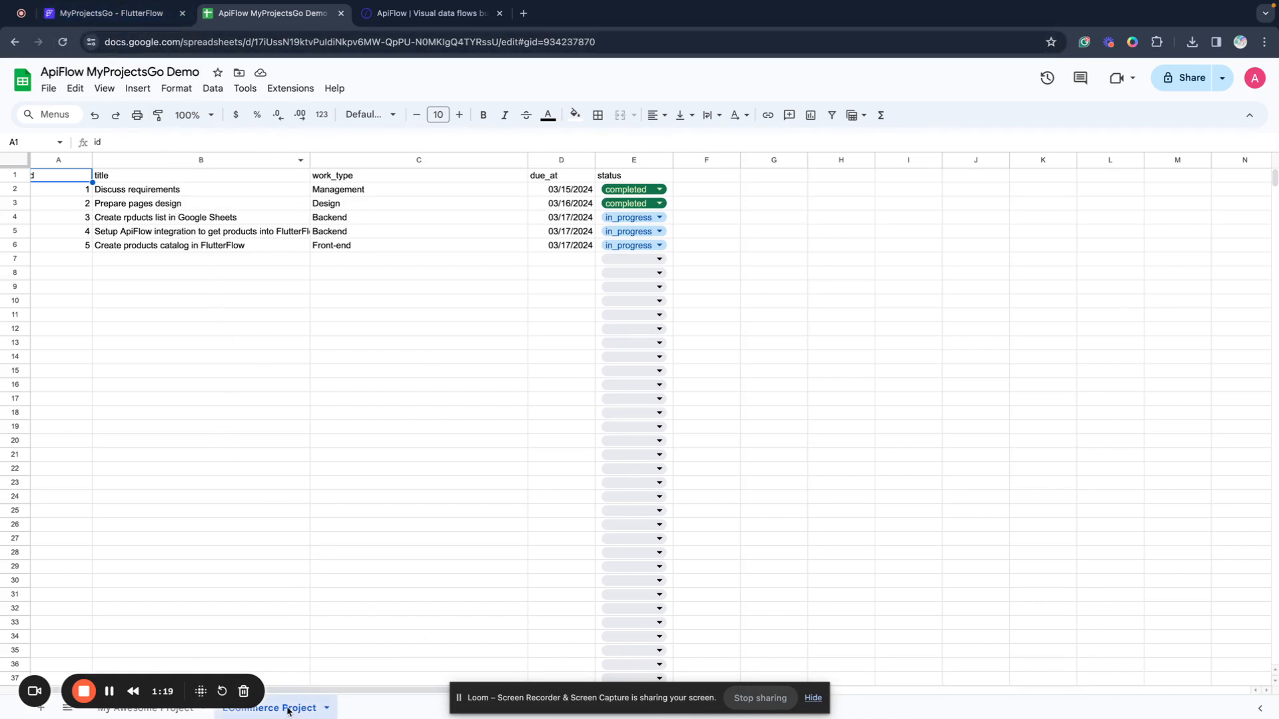
left_click(190, 715)
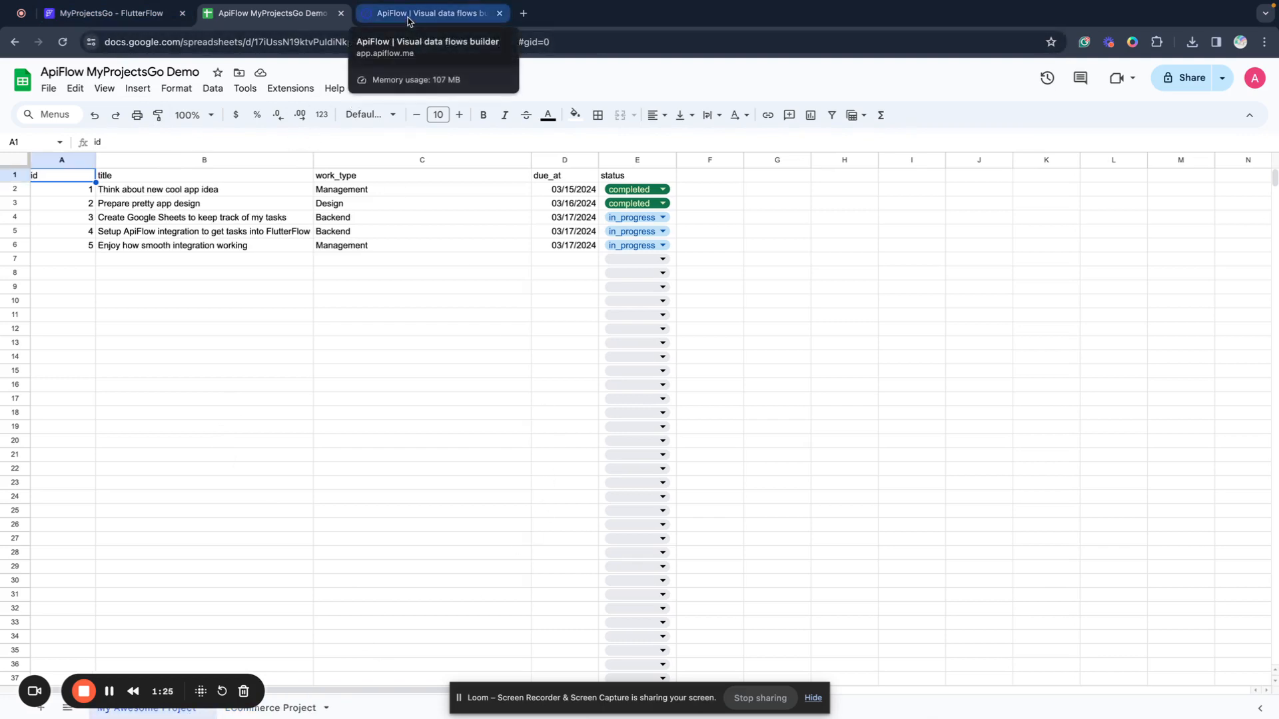
- Share the spreadsheet with anyone with the link as Editor and copy the sharing link
left_click(1189, 85)
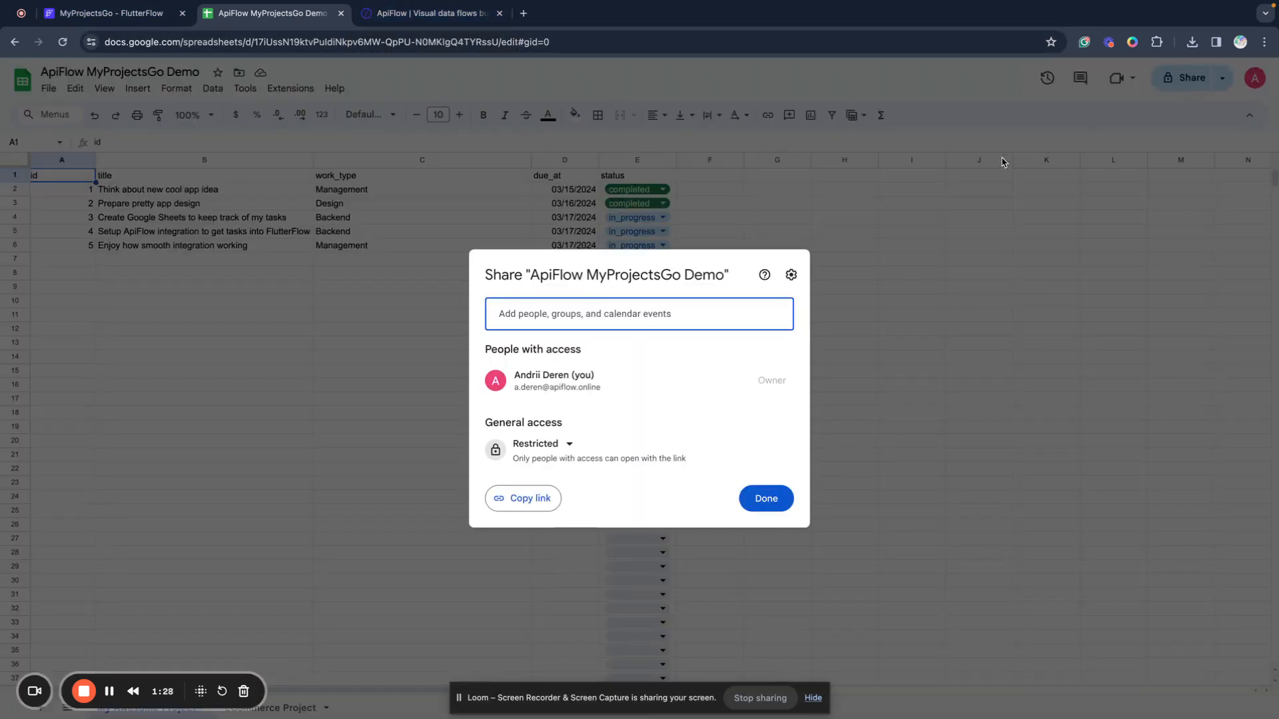
left_click(560, 451)
left_click(576, 505)
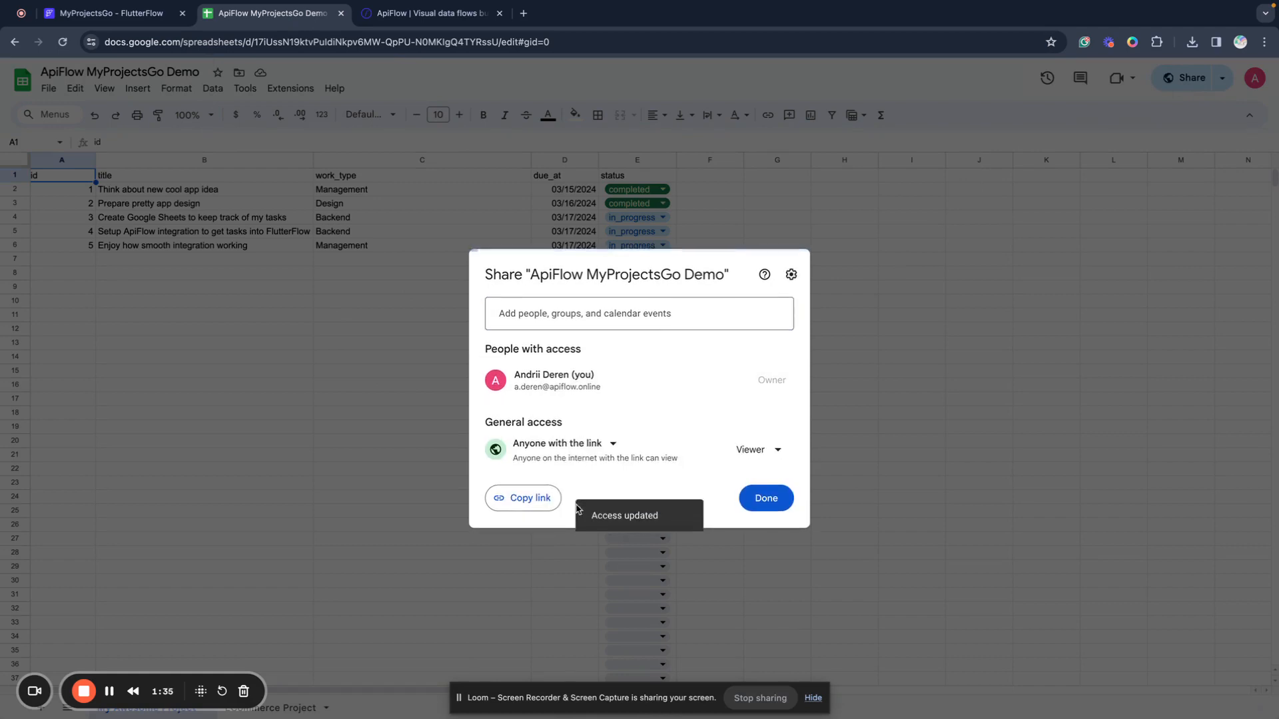
left_click(758, 449)
left_click(772, 564)
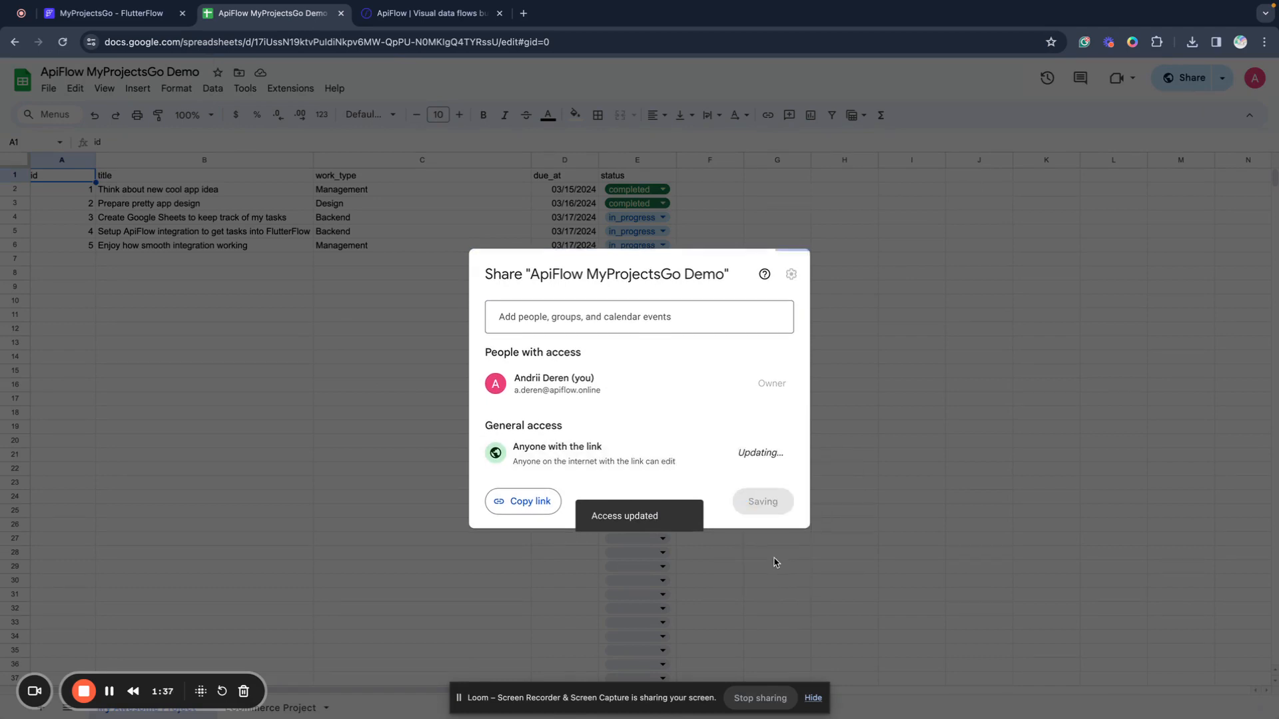
left_click(539, 508)
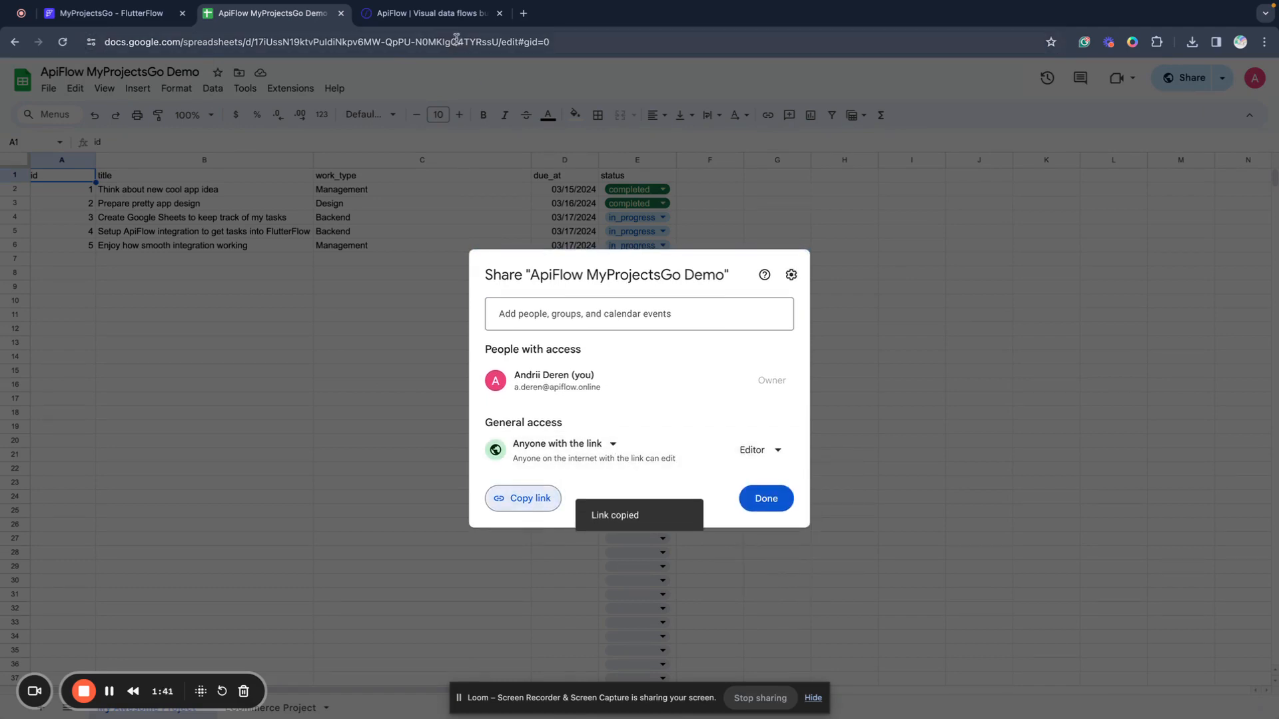
- Switch to ApiFlow and create a new project that connects FlutterFlow with Google Sheets
left_click(427, 14)
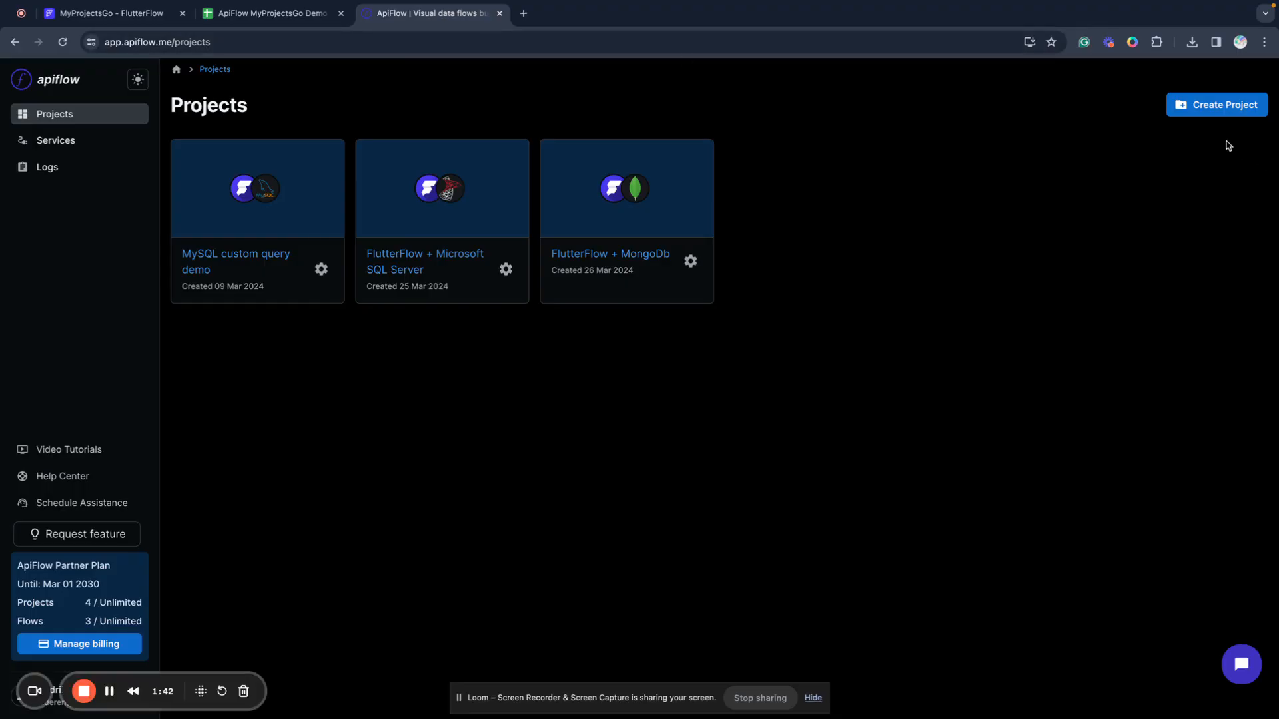
left_click(1192, 108)
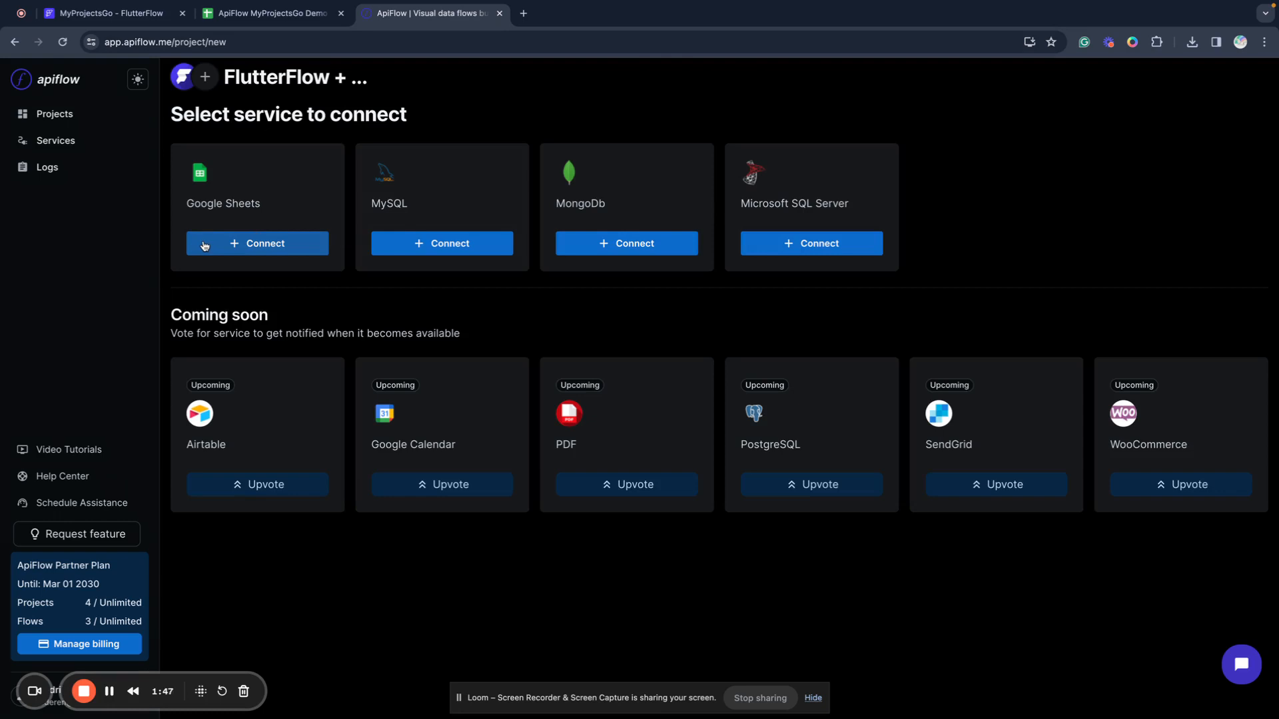
left_click(205, 245)
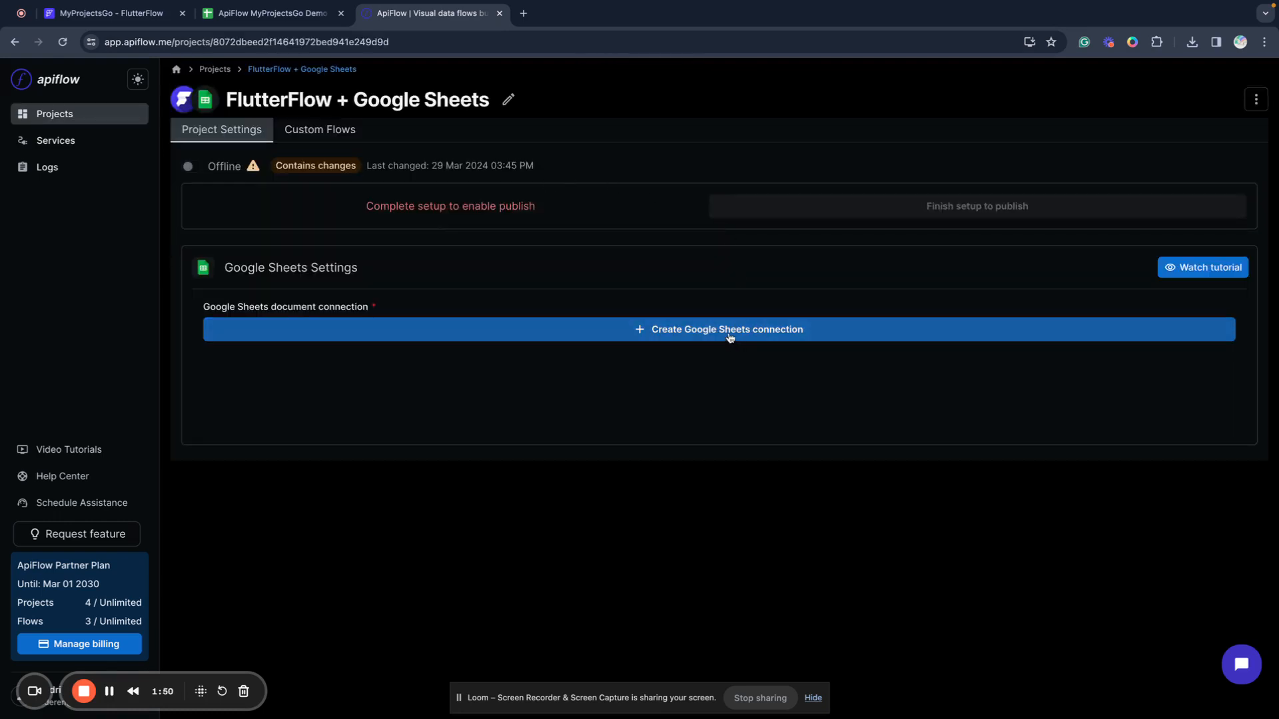
- Create a Google Sheets connection named "ApiFlow MyProjectsGo" with the copied sharing URL, and save and verify it
left_click(730, 333)
left_click_drag(690, 337, 466, 335)
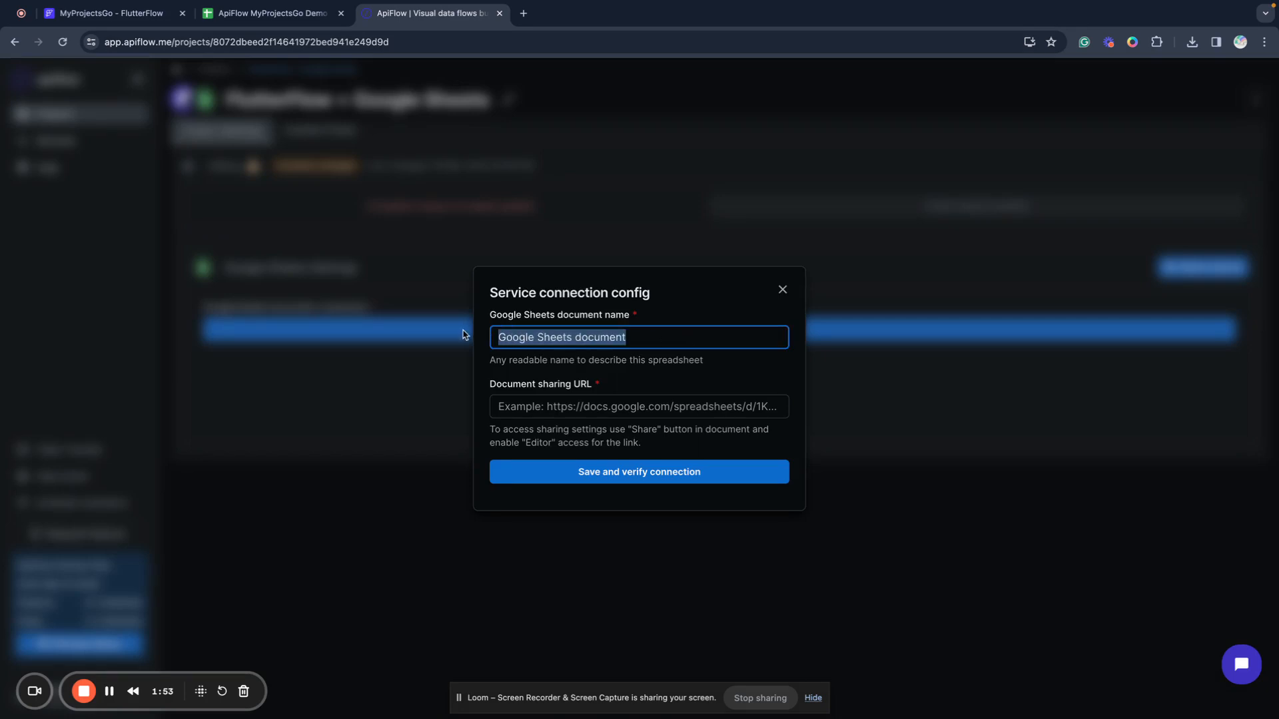
type("A")
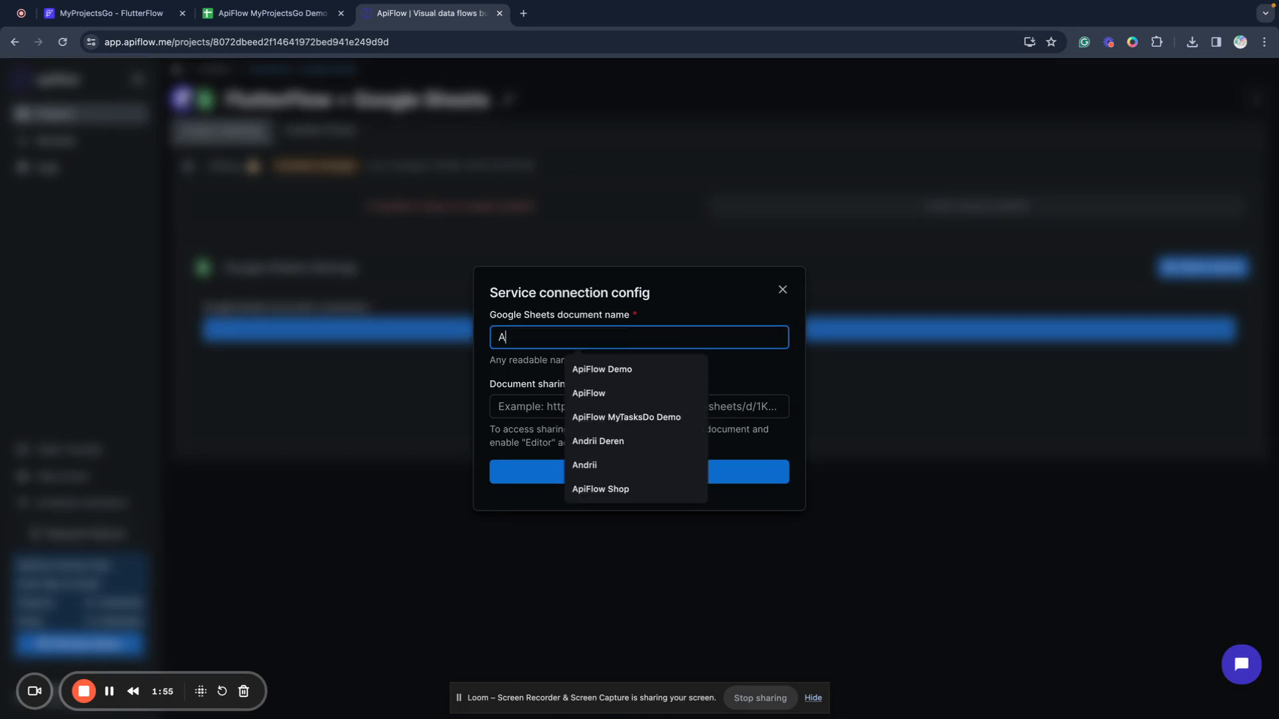
type("piFlow ")
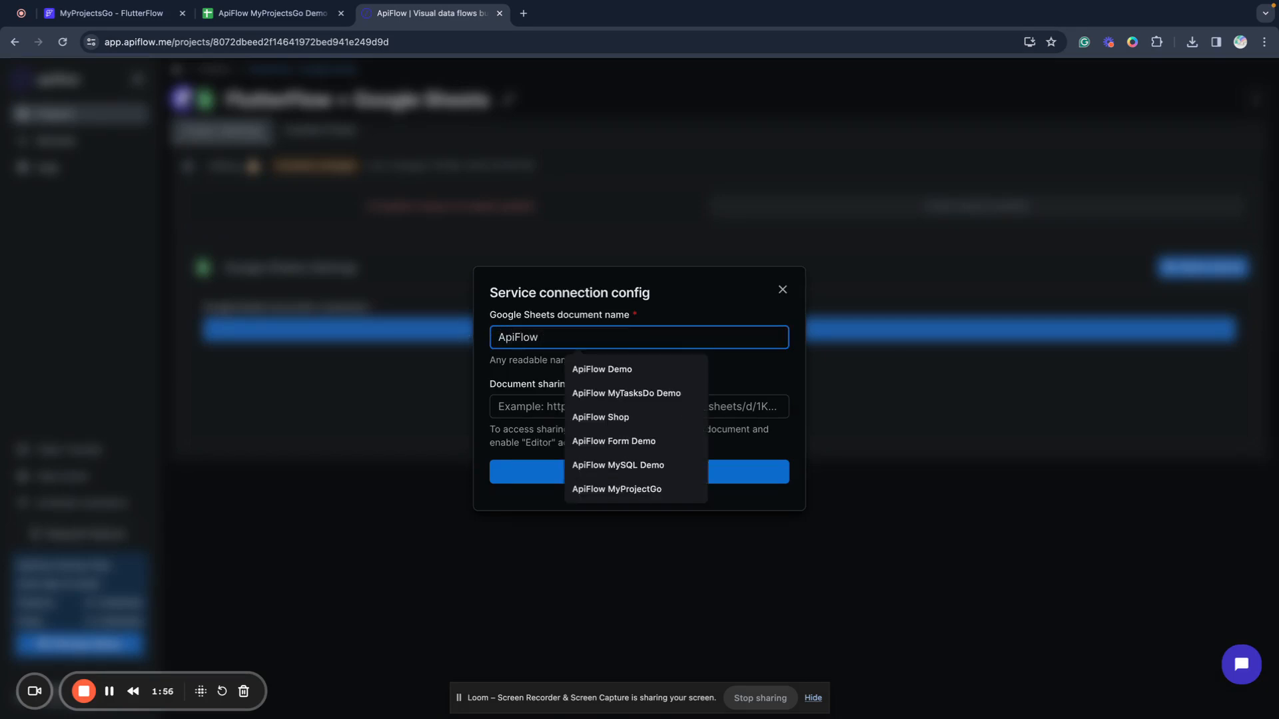
type("MyProjec")
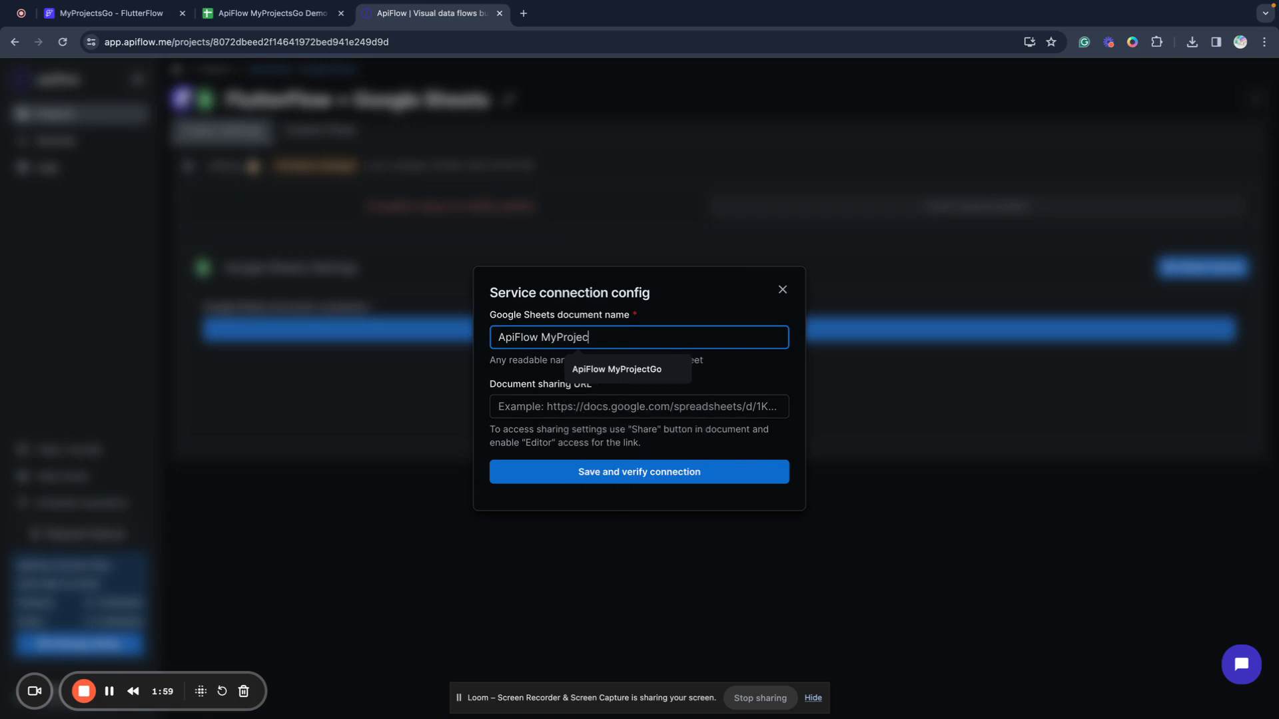
type("tsGo")
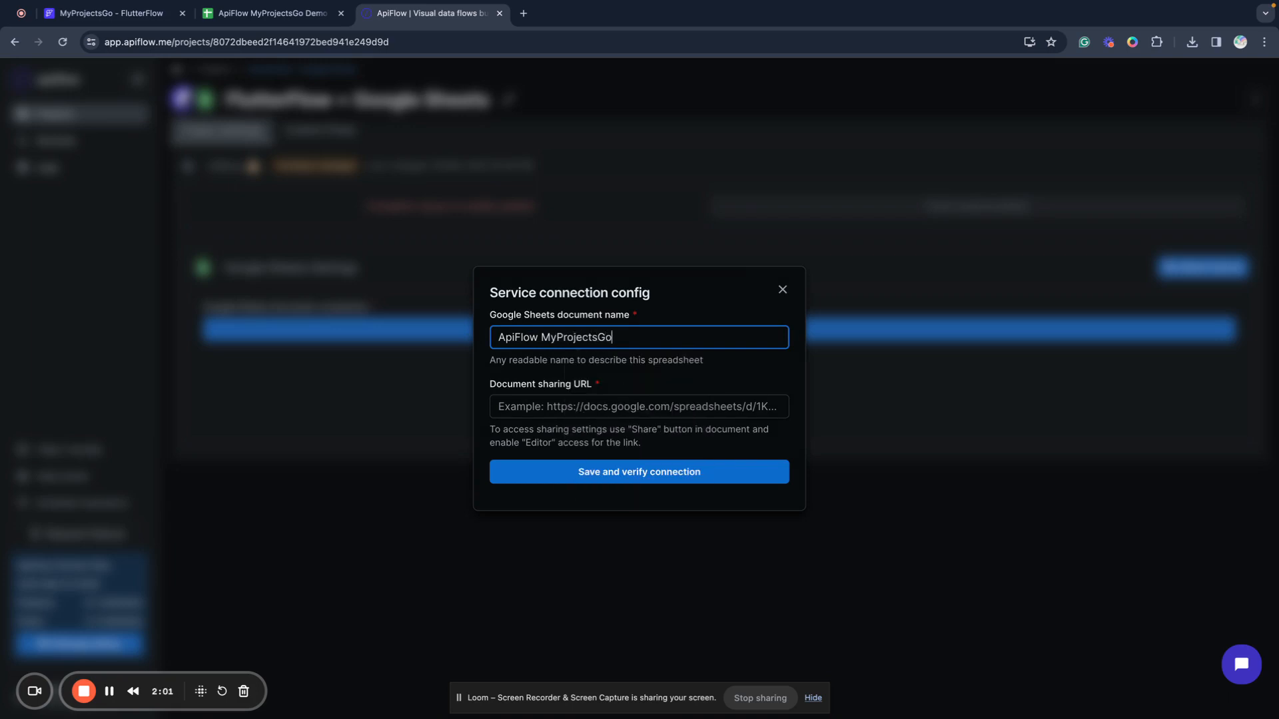
left_click(579, 407)
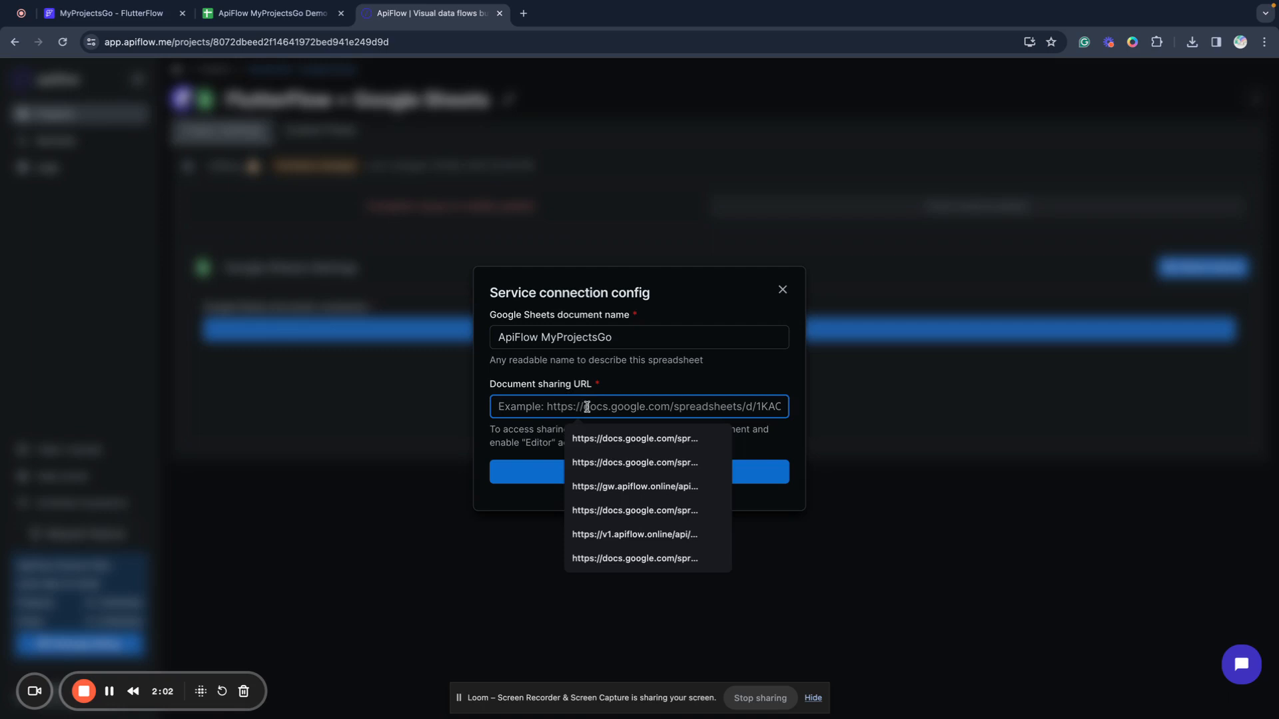
key("ctrl+v")
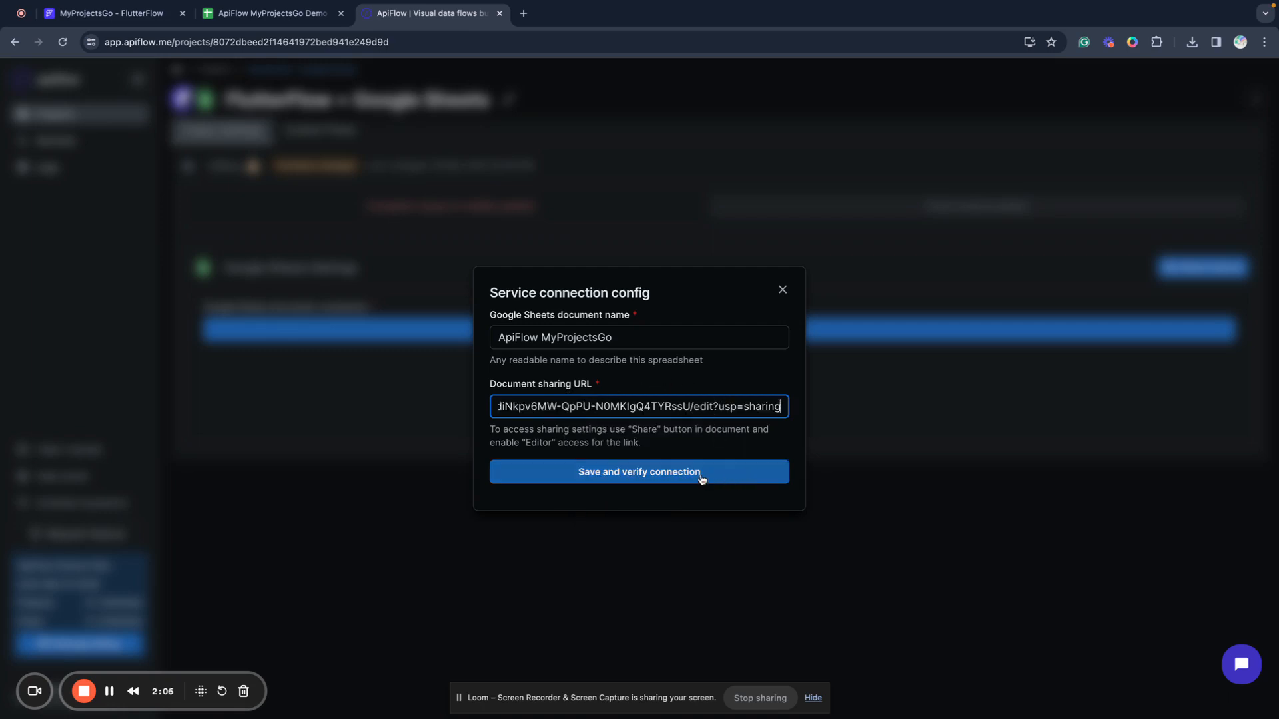
left_click(701, 474)
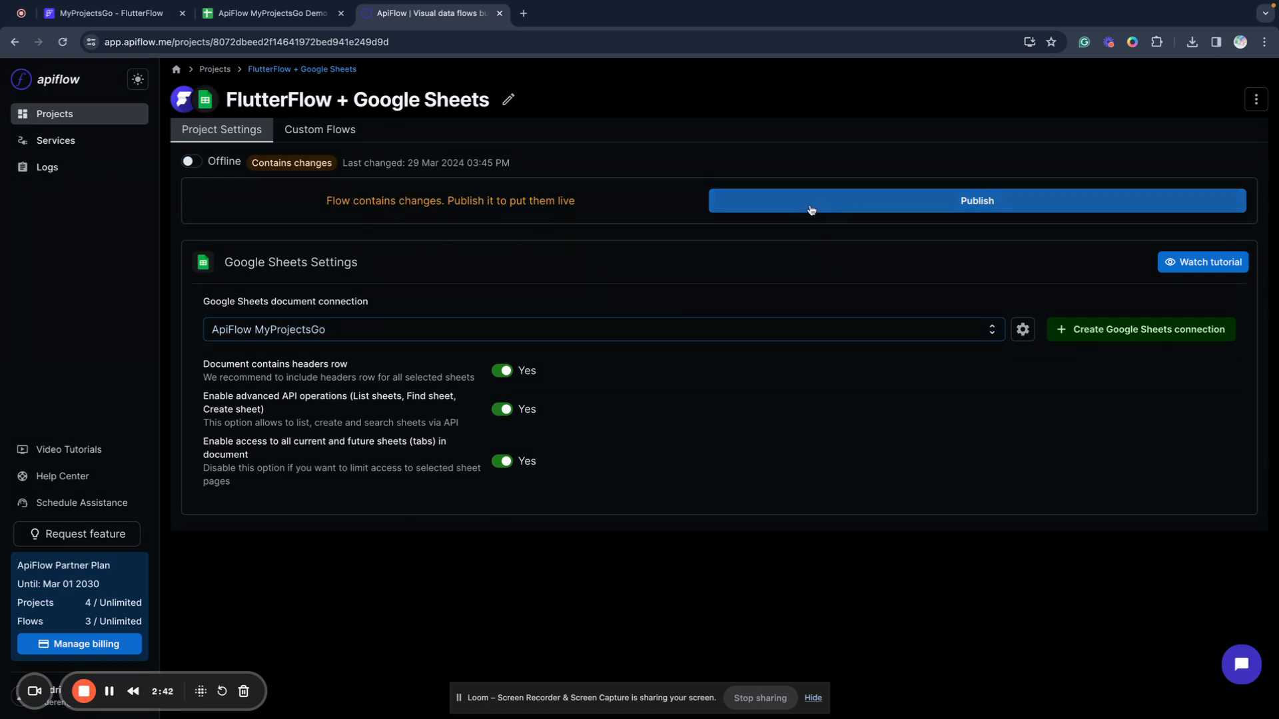
- Publish the FlutterFlow + Google Sheets project and download its Open API definitions
left_click(784, 204)
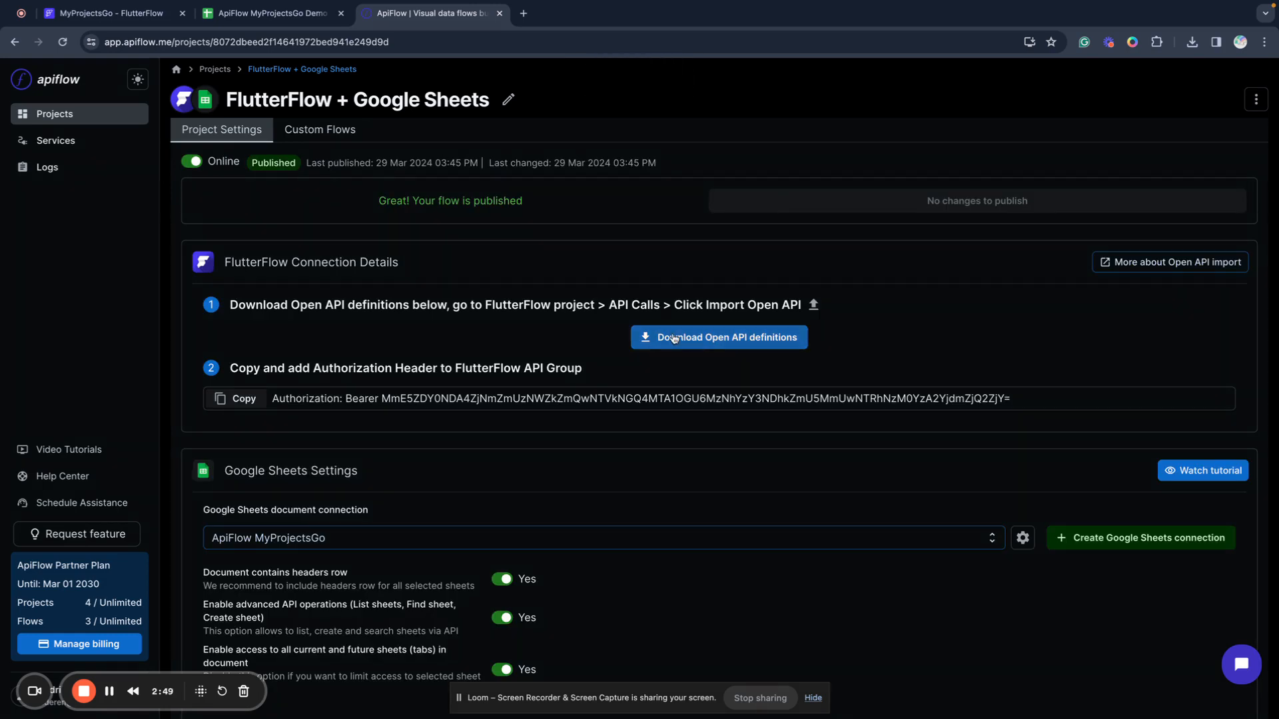
left_click(674, 338)
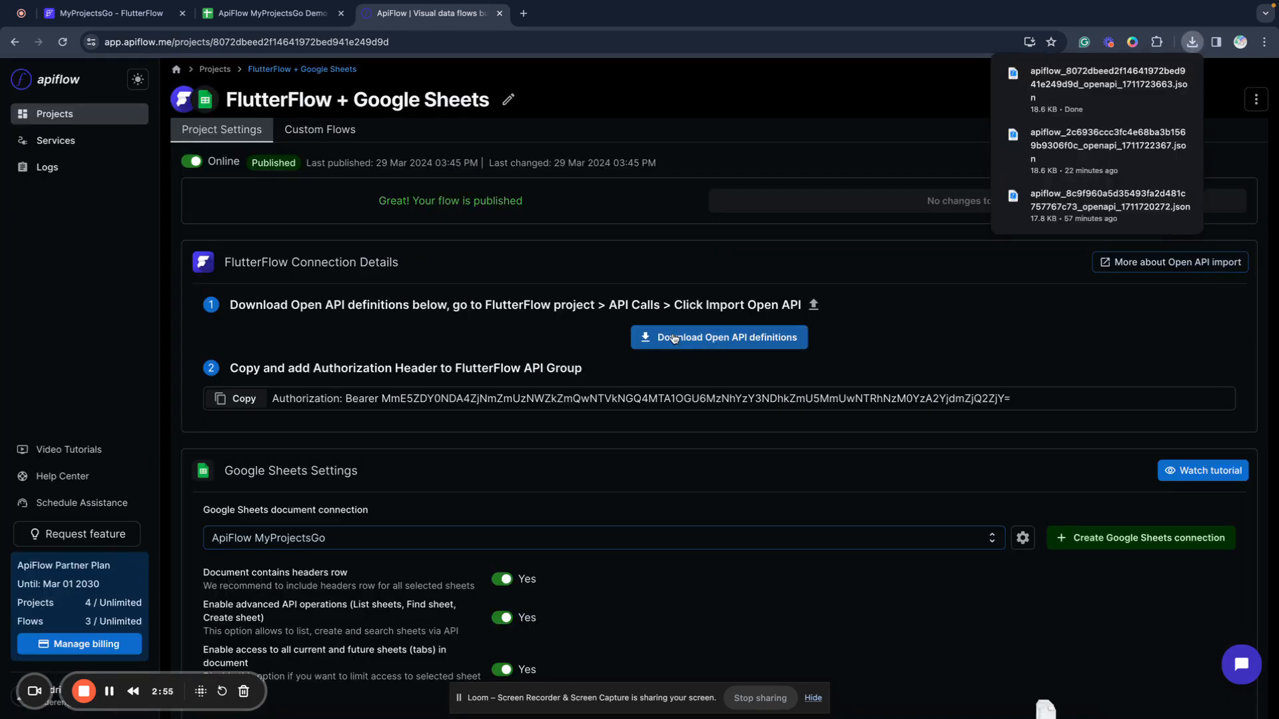
- Switch to FlutterFlow and import the newly downloaded Open API file apiflow_8072...11723663.json from Downloads into the project's API calls
left_click(128, 20)
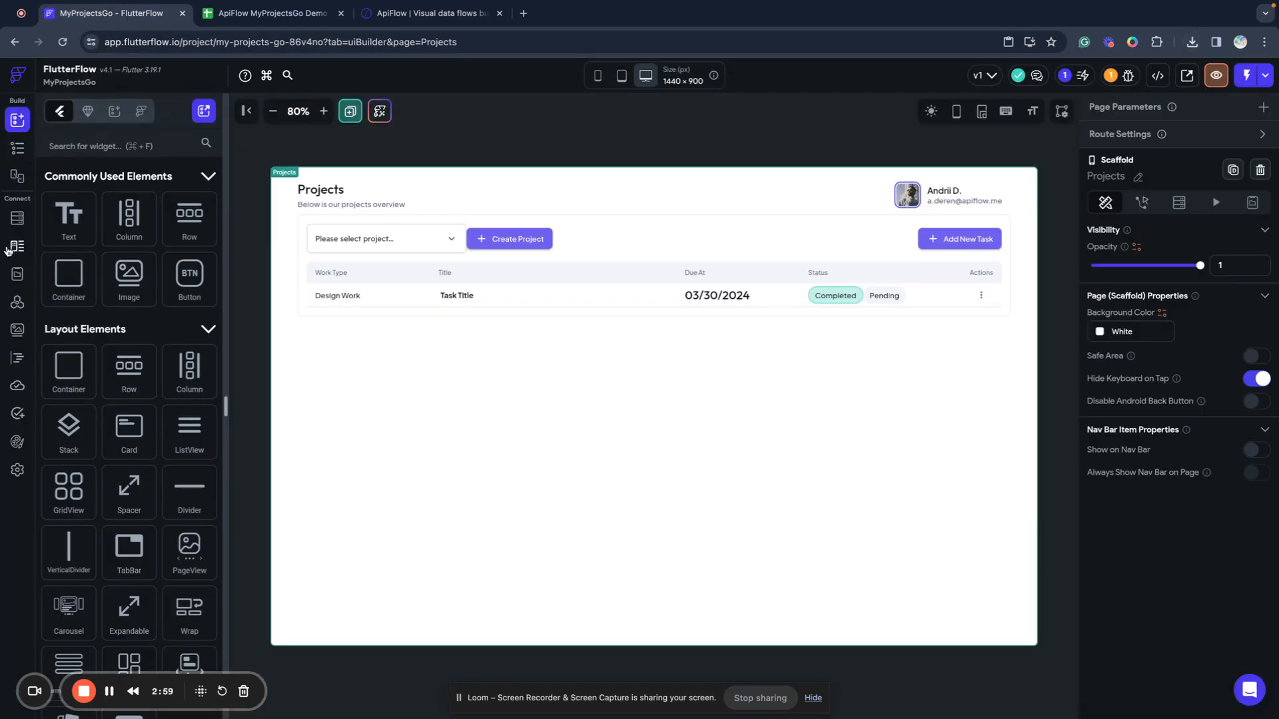
left_click(17, 303)
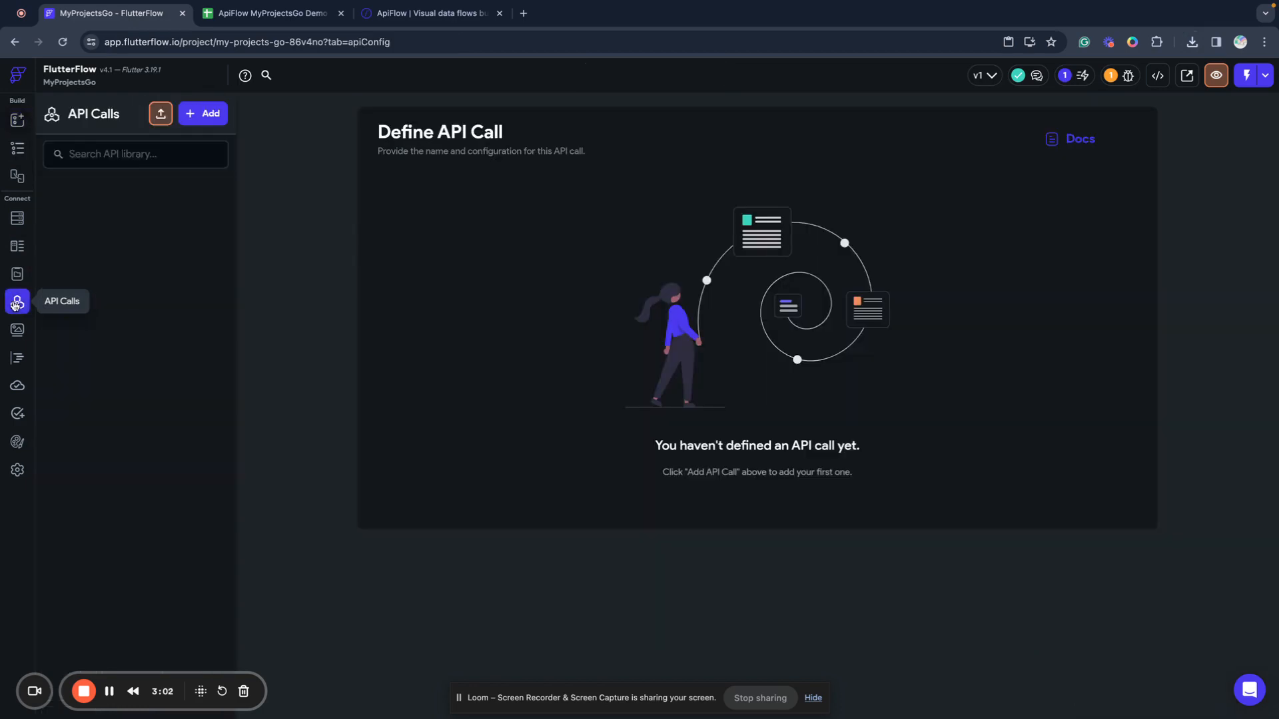
left_click(164, 117)
left_click(789, 481)
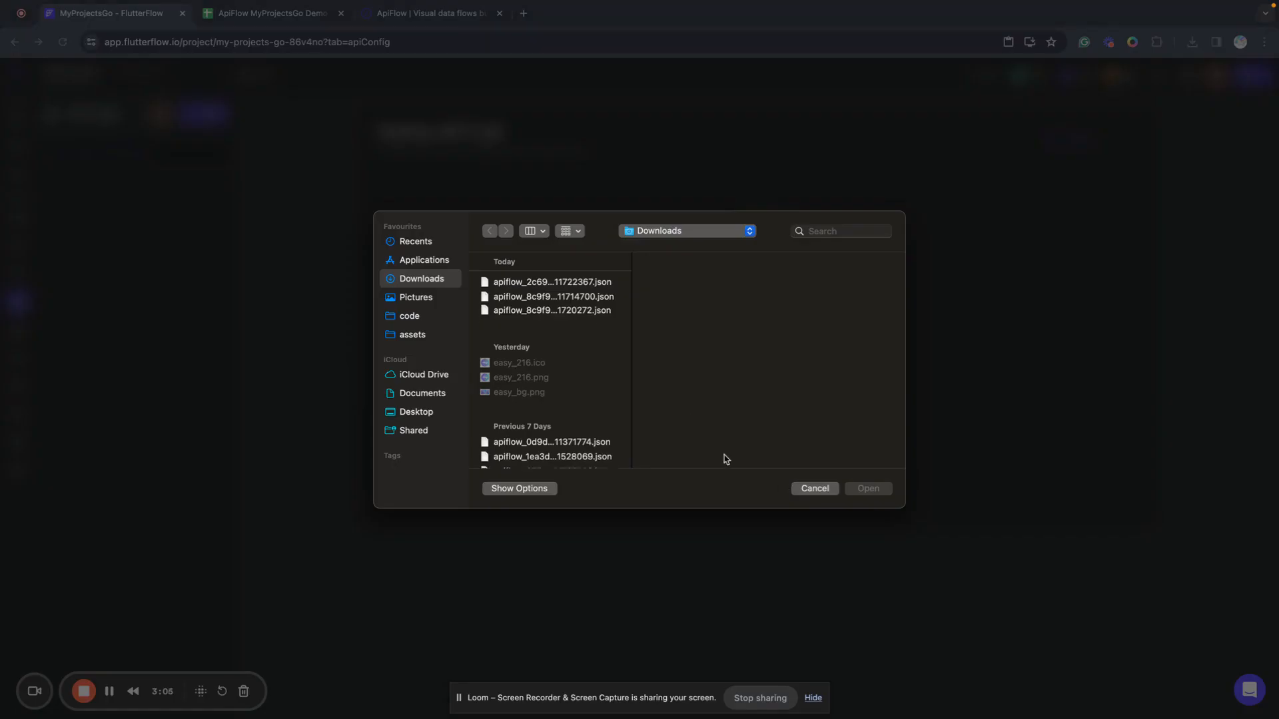
left_click(596, 285)
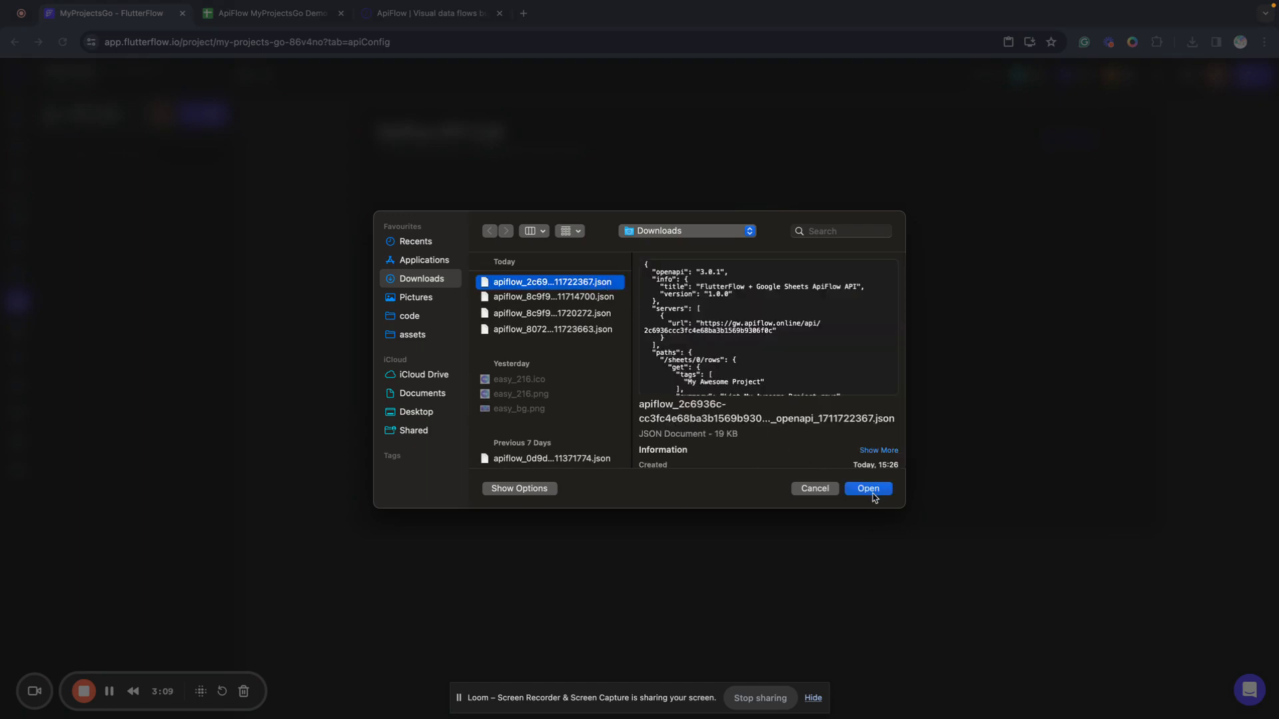
left_click(581, 330)
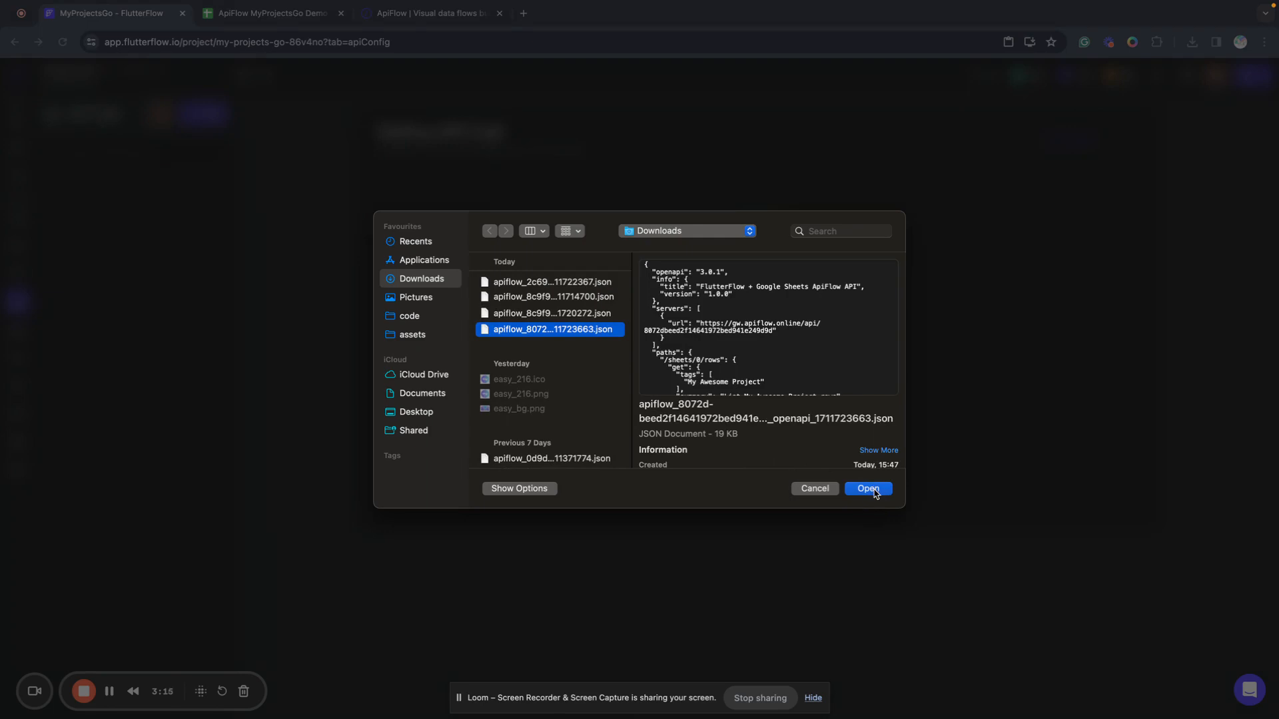
left_click(872, 490)
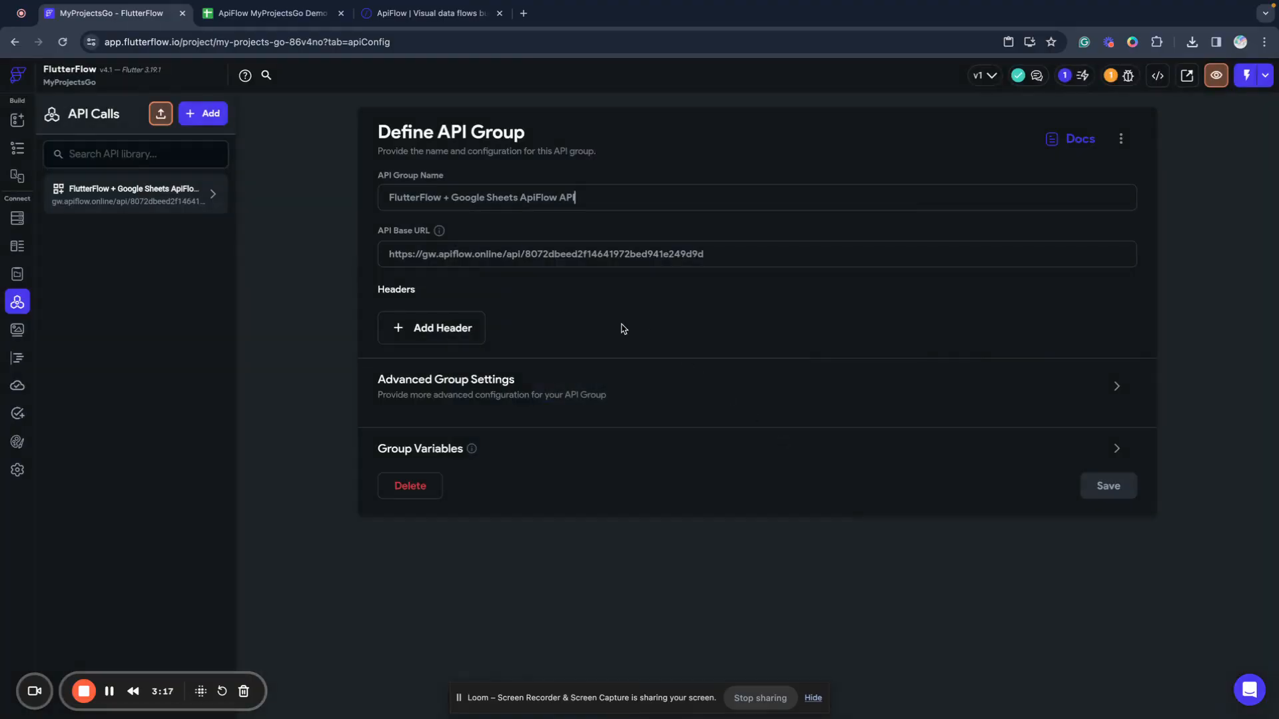
- Copy the authorization header from the ApiFlow project, add it as a header of the imported API group in FlutterFlow, and save the group
left_click(377, 16)
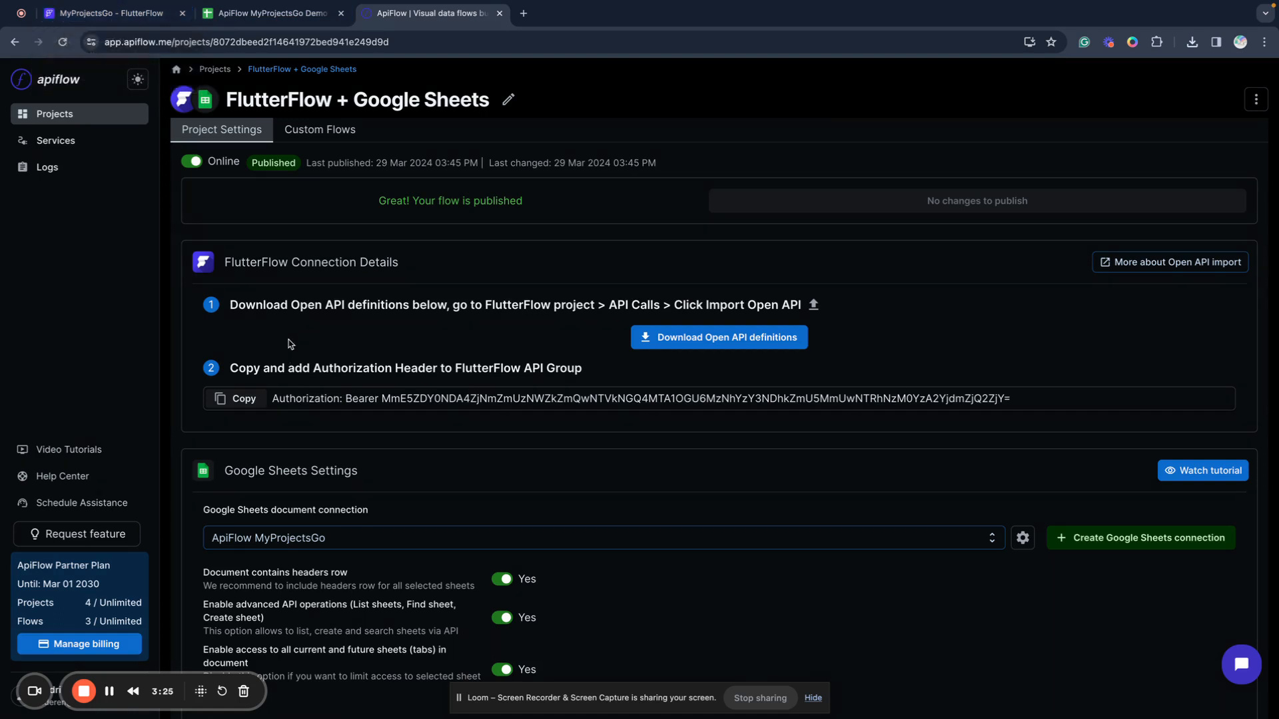
left_click(248, 406)
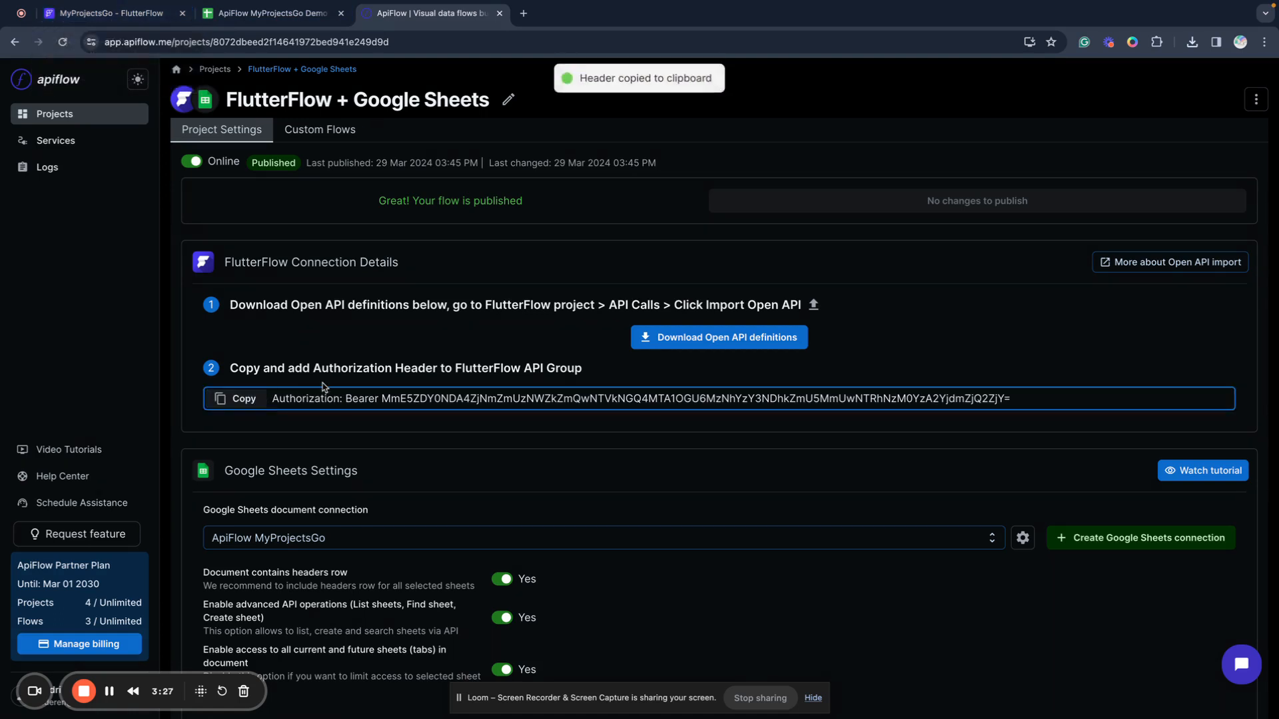
left_click(127, 14)
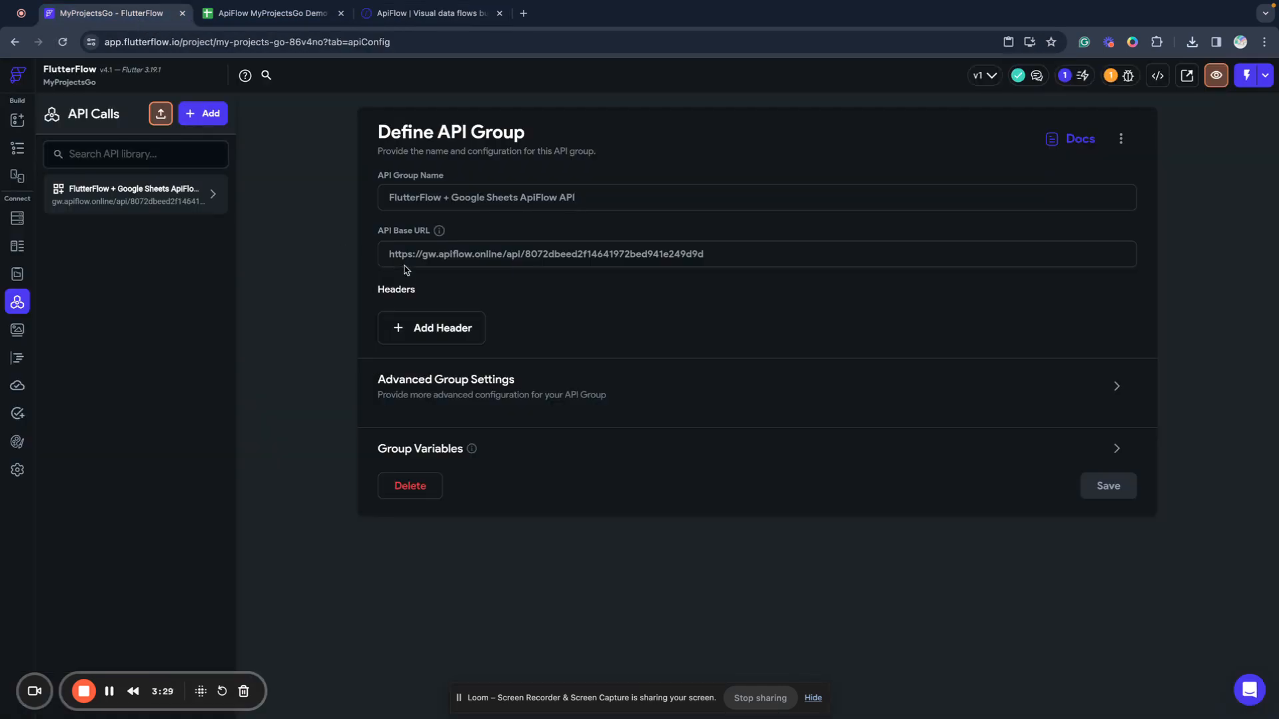
left_click(475, 336)
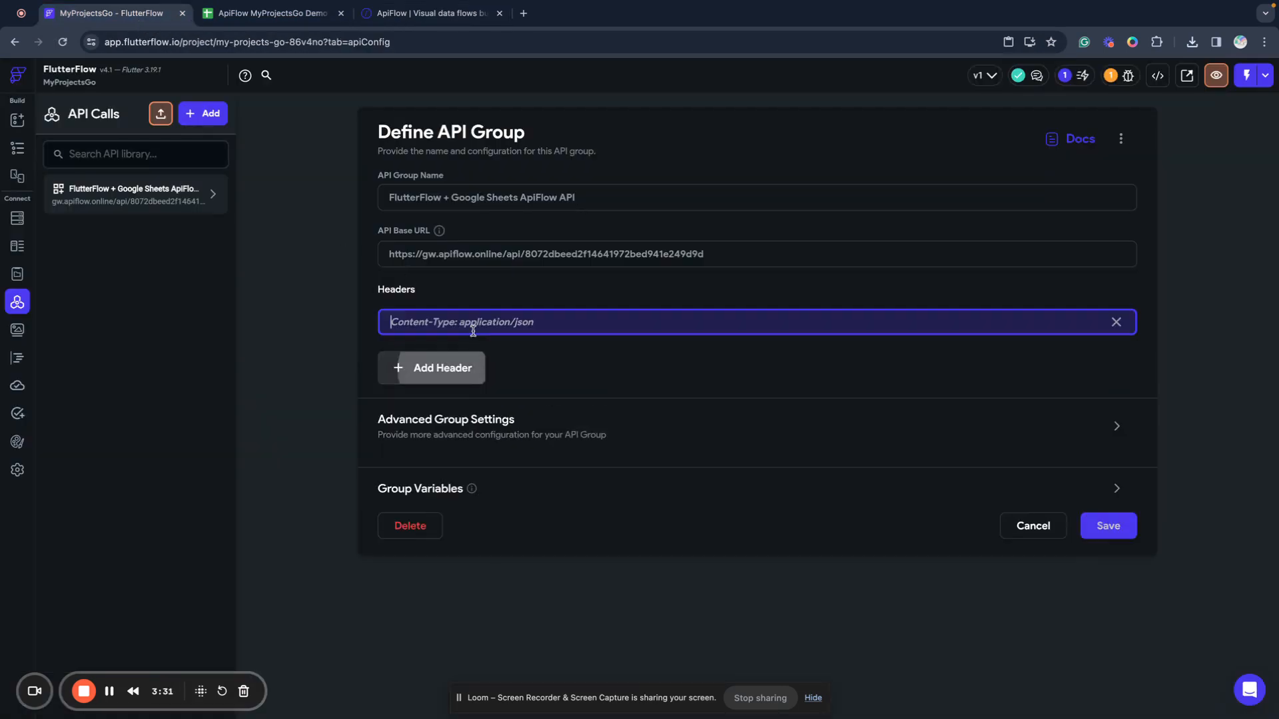
key("ctrl+v")
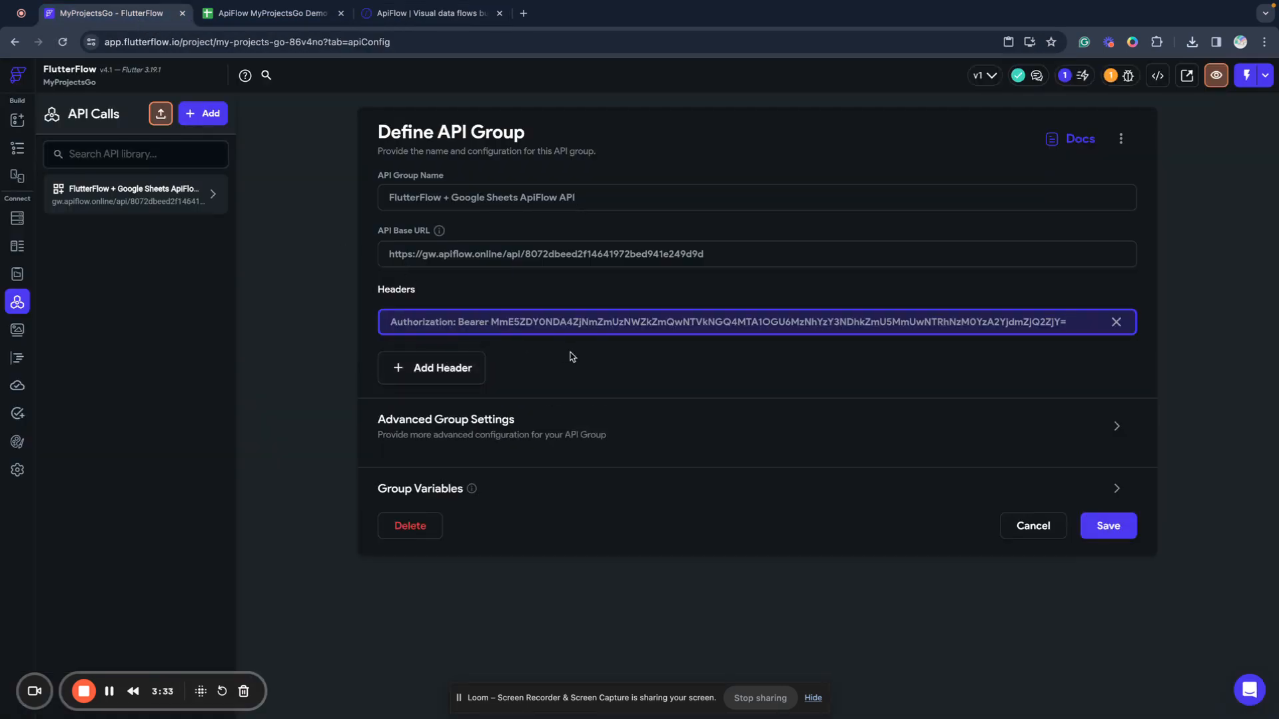
left_click(599, 357)
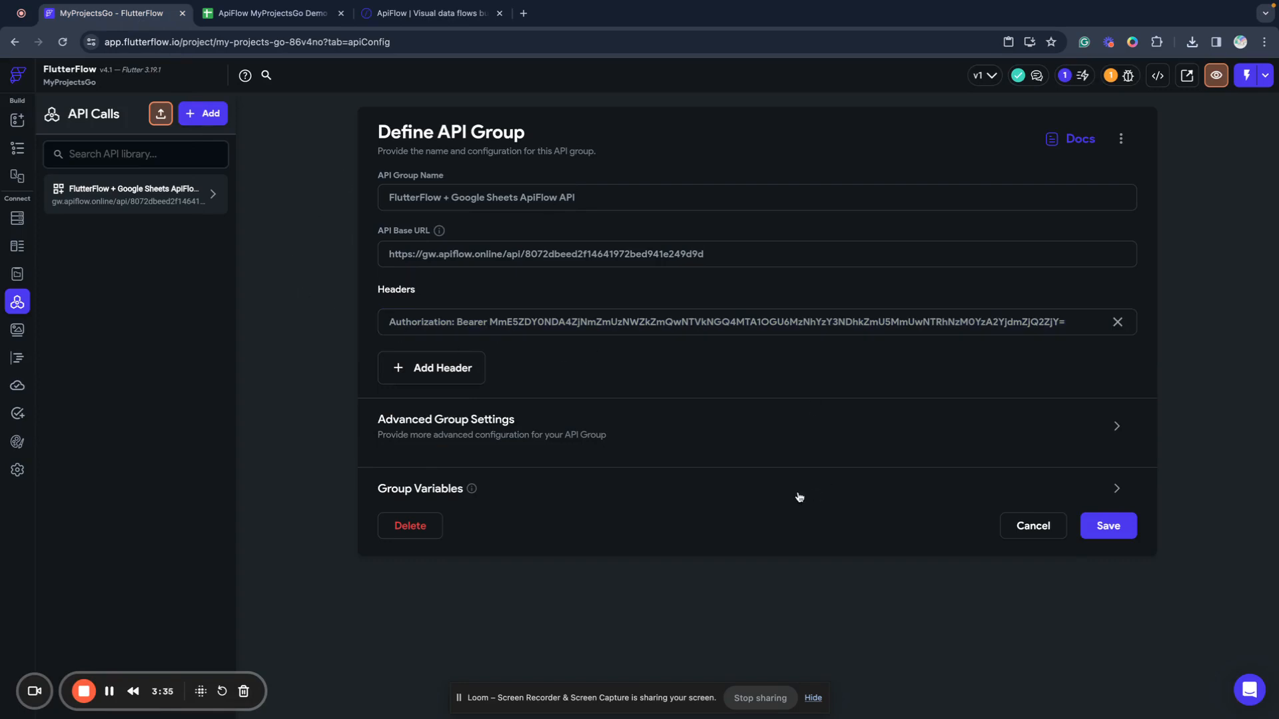
left_click(1116, 534)
- Look through the imported group's API calls and create a data type named "project"
left_click(183, 195)
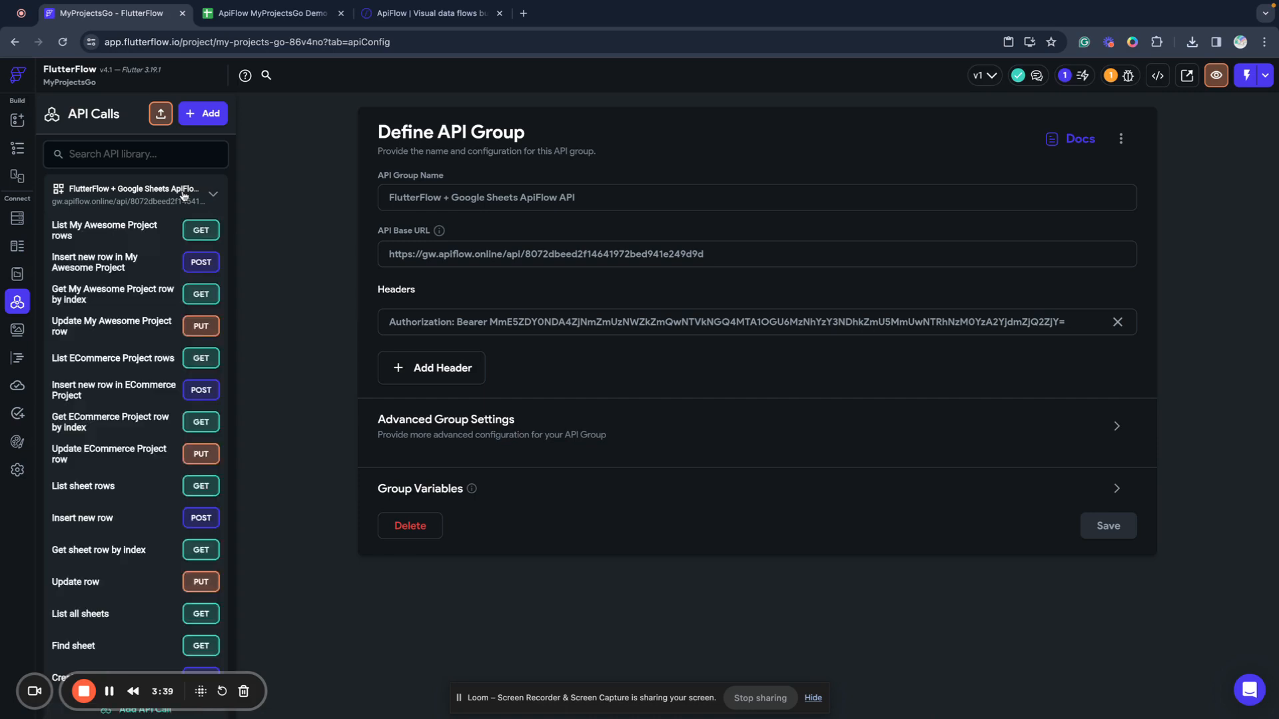
scroll(155, 462, "down", 1)
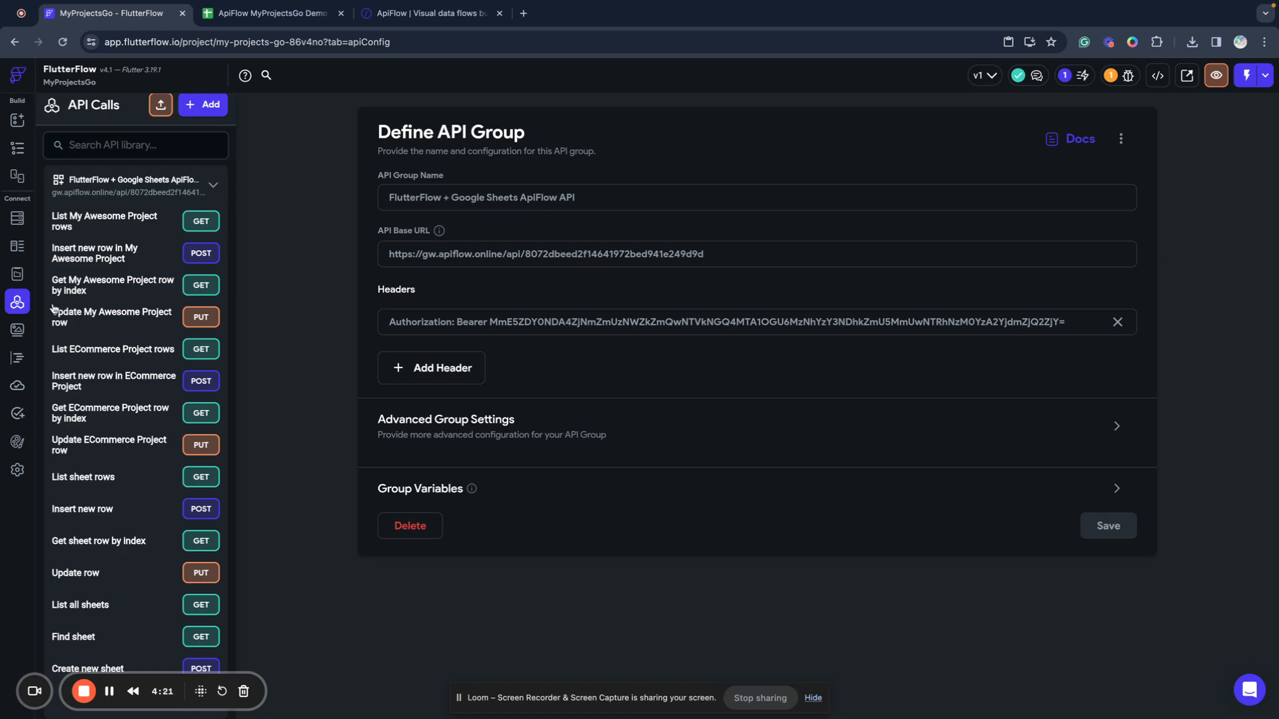
left_click(18, 247)
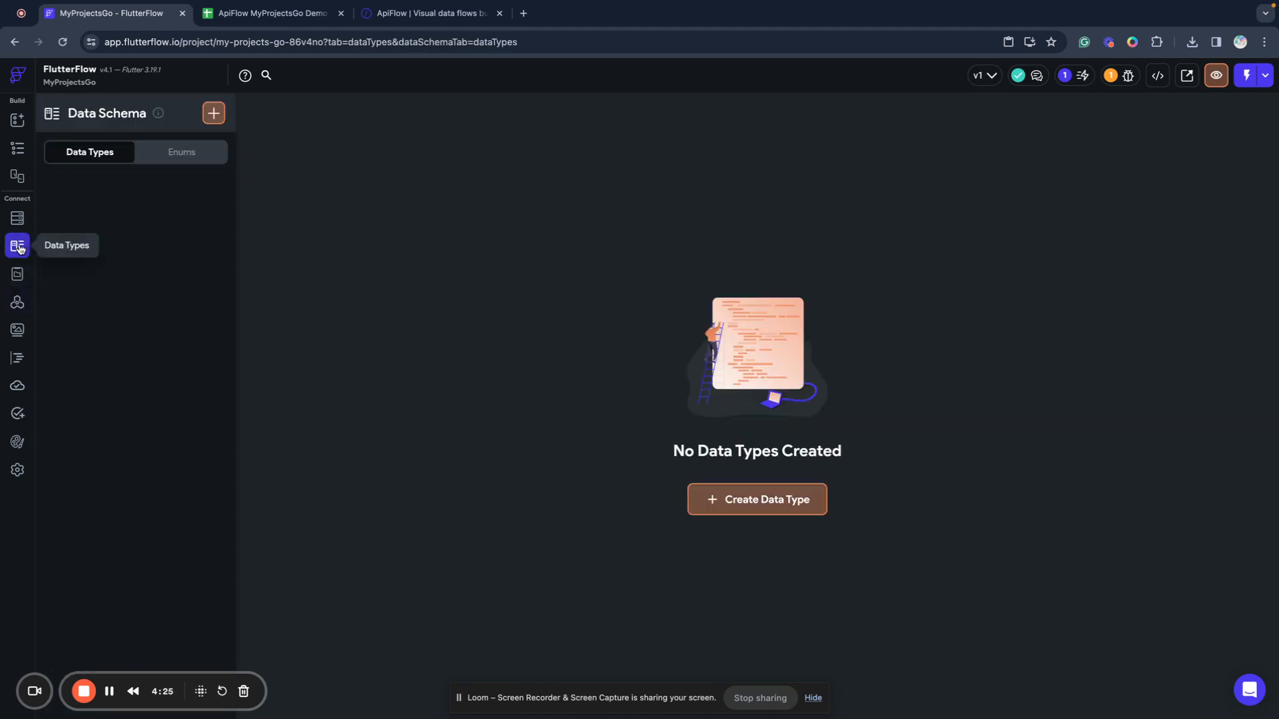
left_click(733, 501)
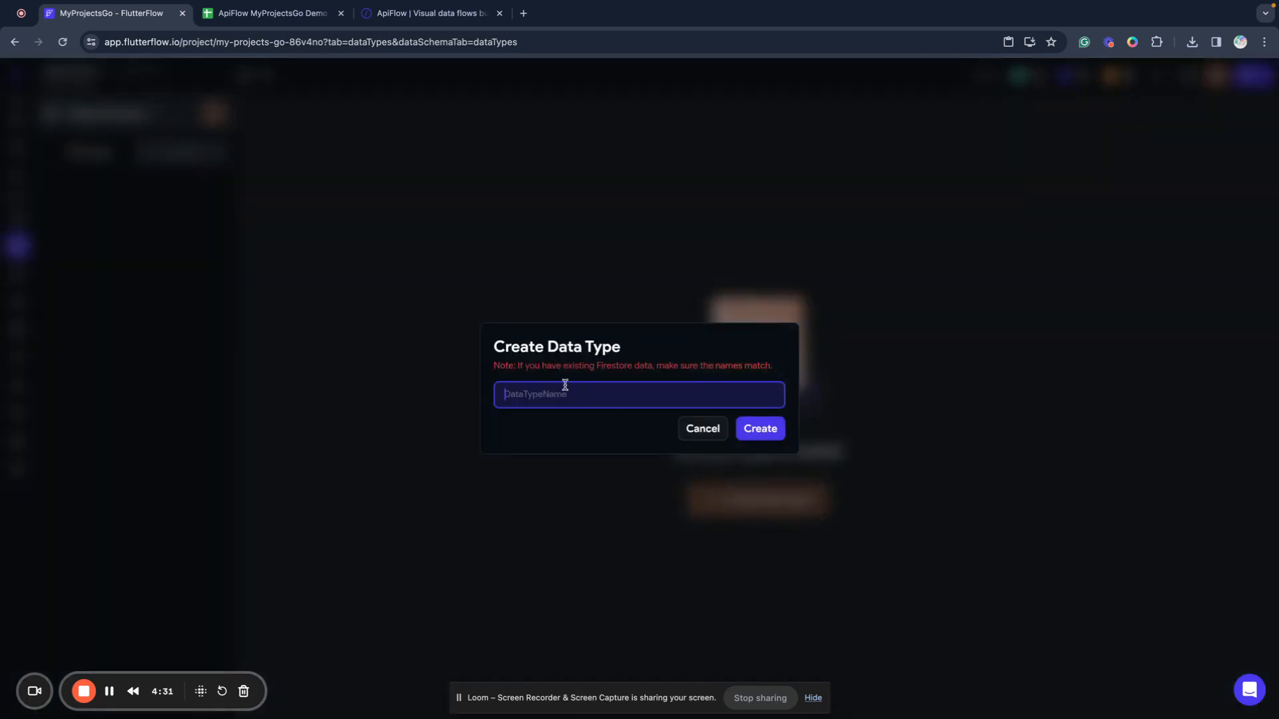
type("project")
left_click(761, 429)
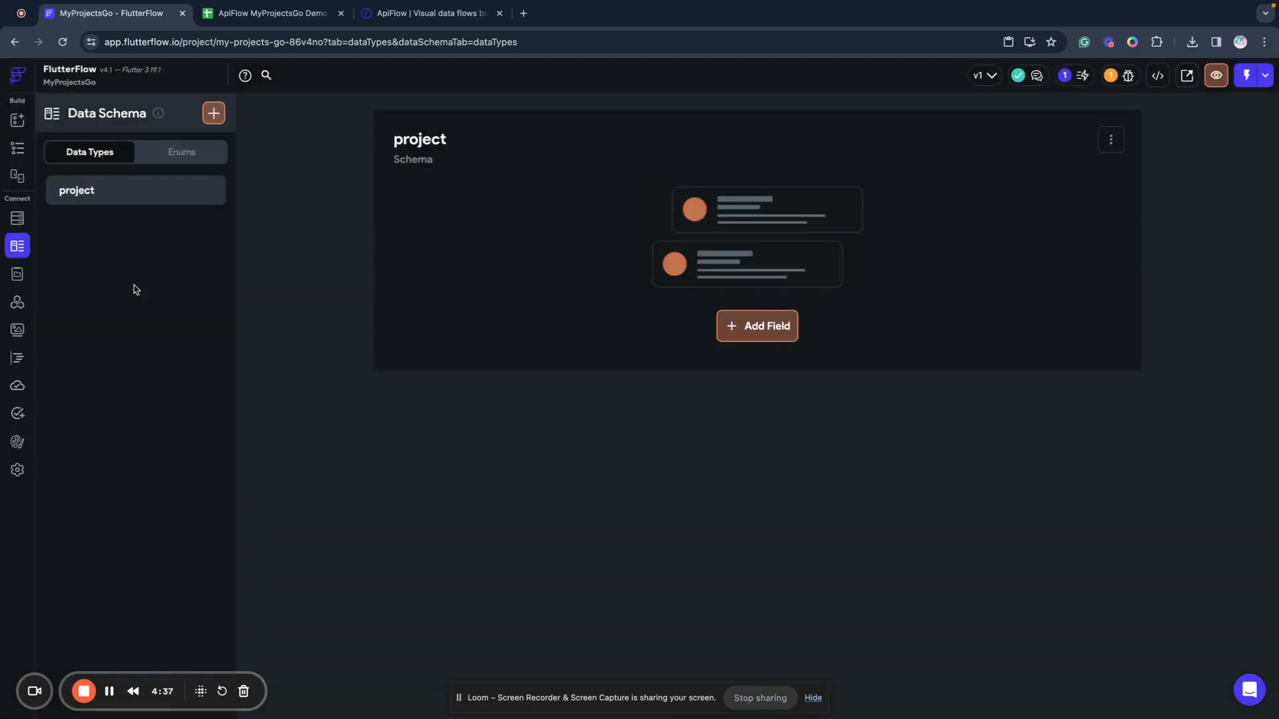
- Run a test of the "List all sheets" API call to examine the structure of its response
left_click(13, 303)
left_click(127, 200)
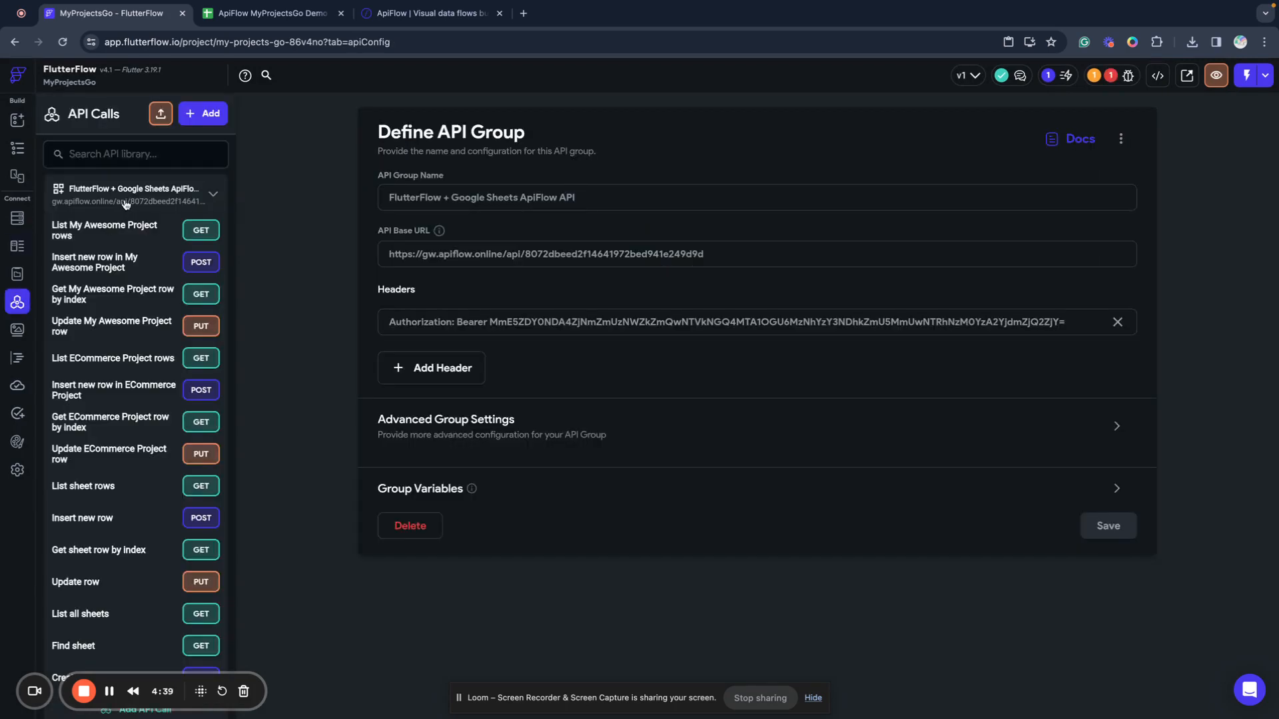
scroll(122, 545, "down", 1)
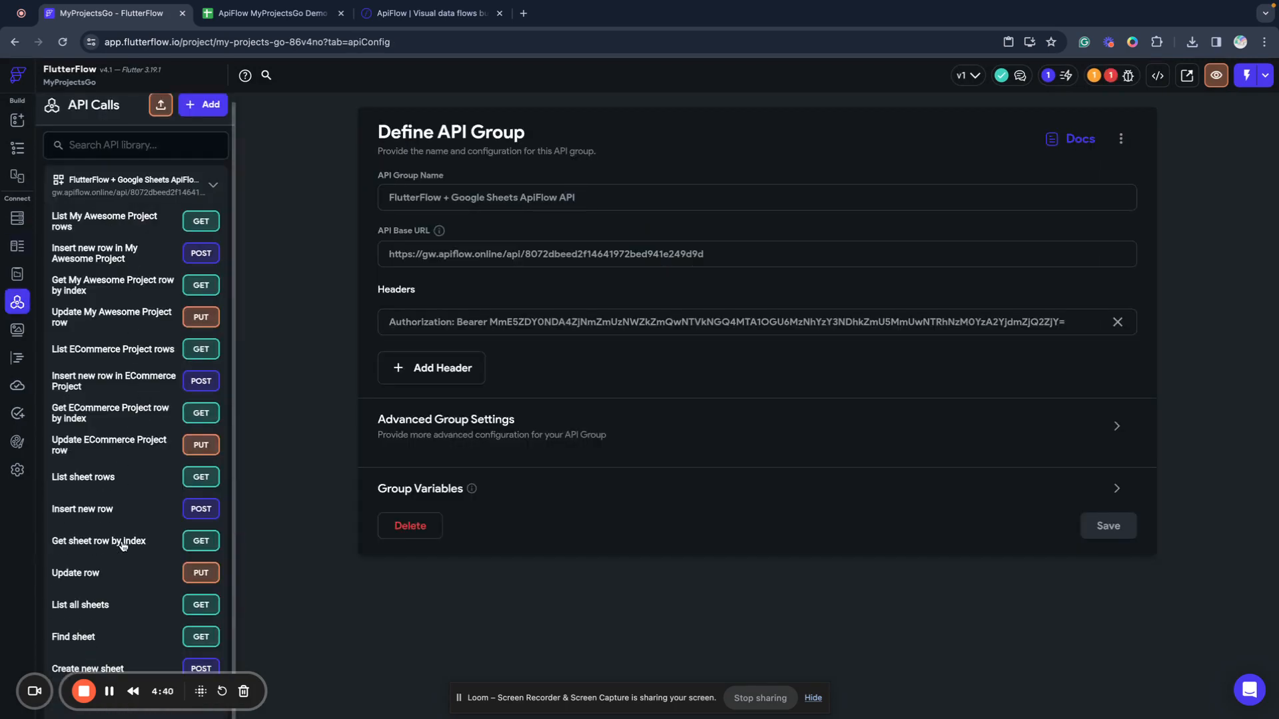
left_click(93, 604)
left_click(544, 181)
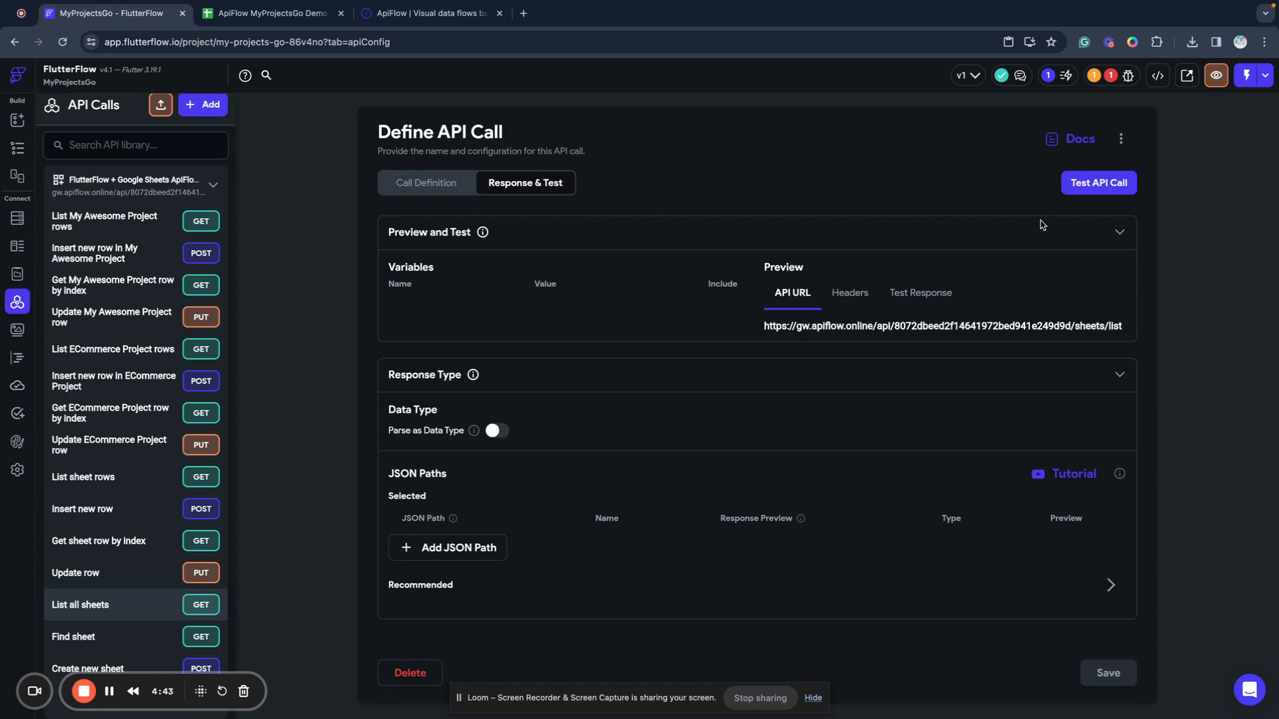
left_click(1077, 187)
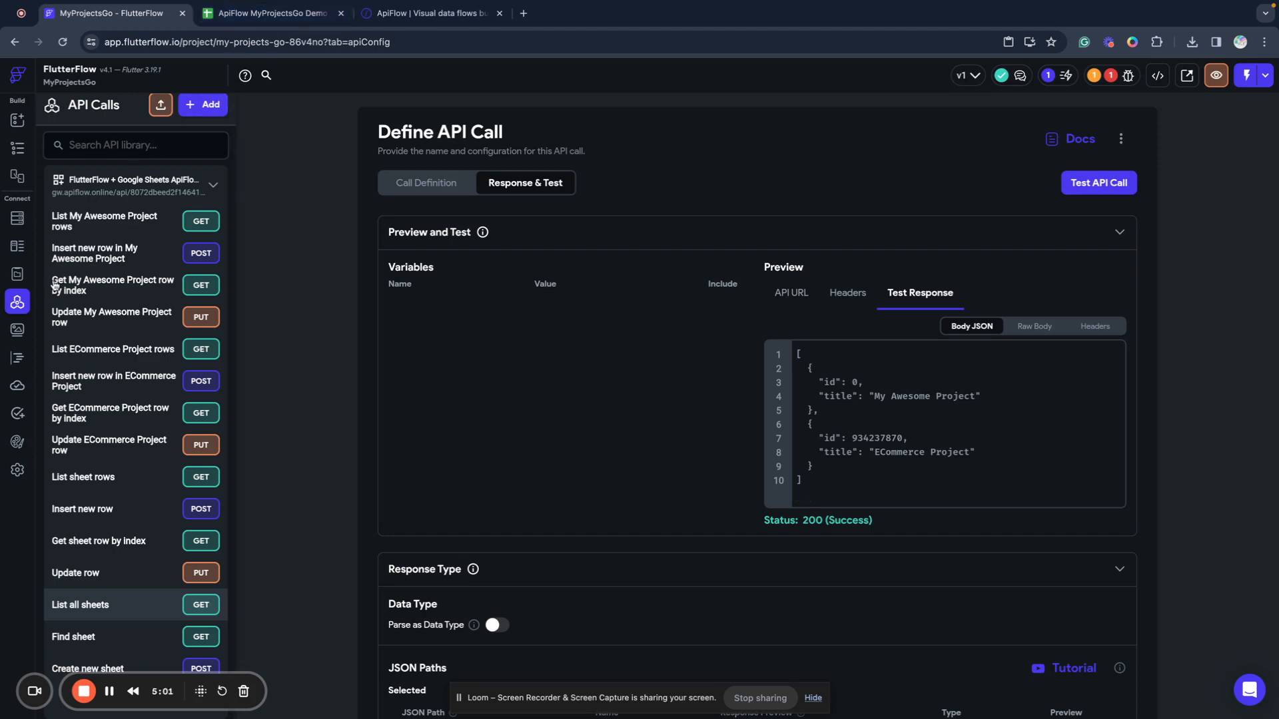
- Add an Integer field named "id" to the project data type
left_click(17, 250)
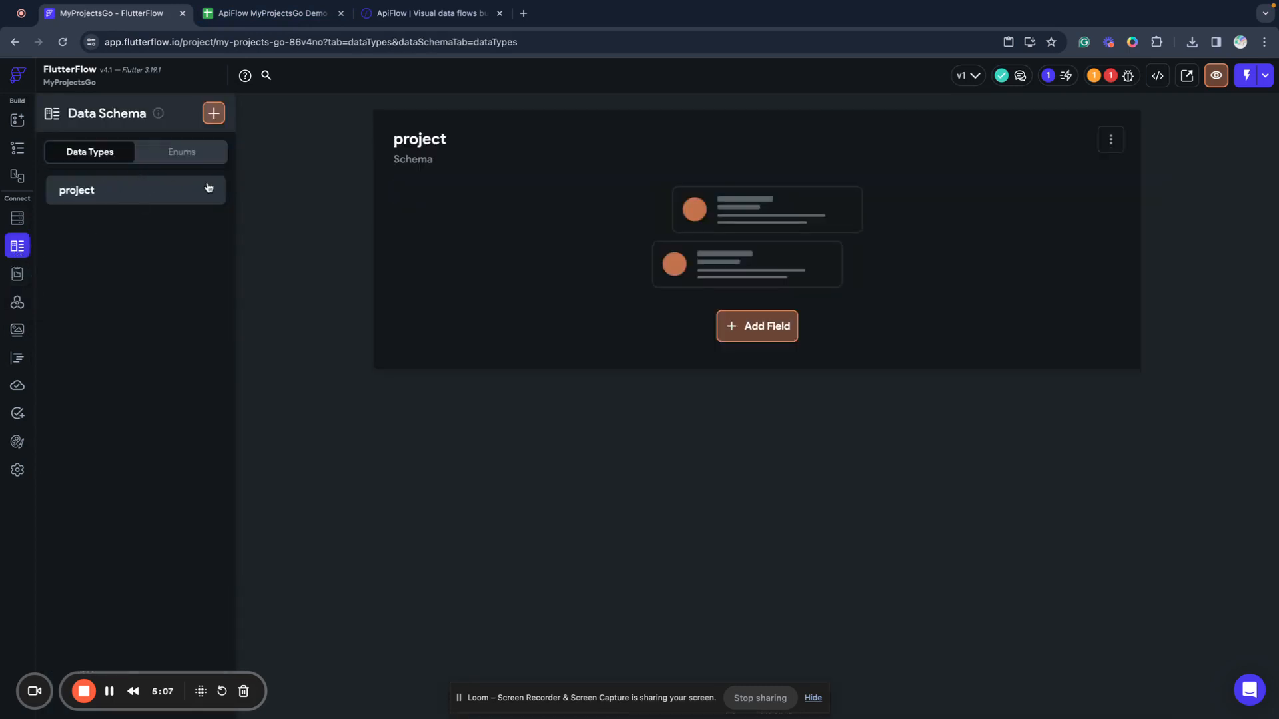
left_click(781, 331)
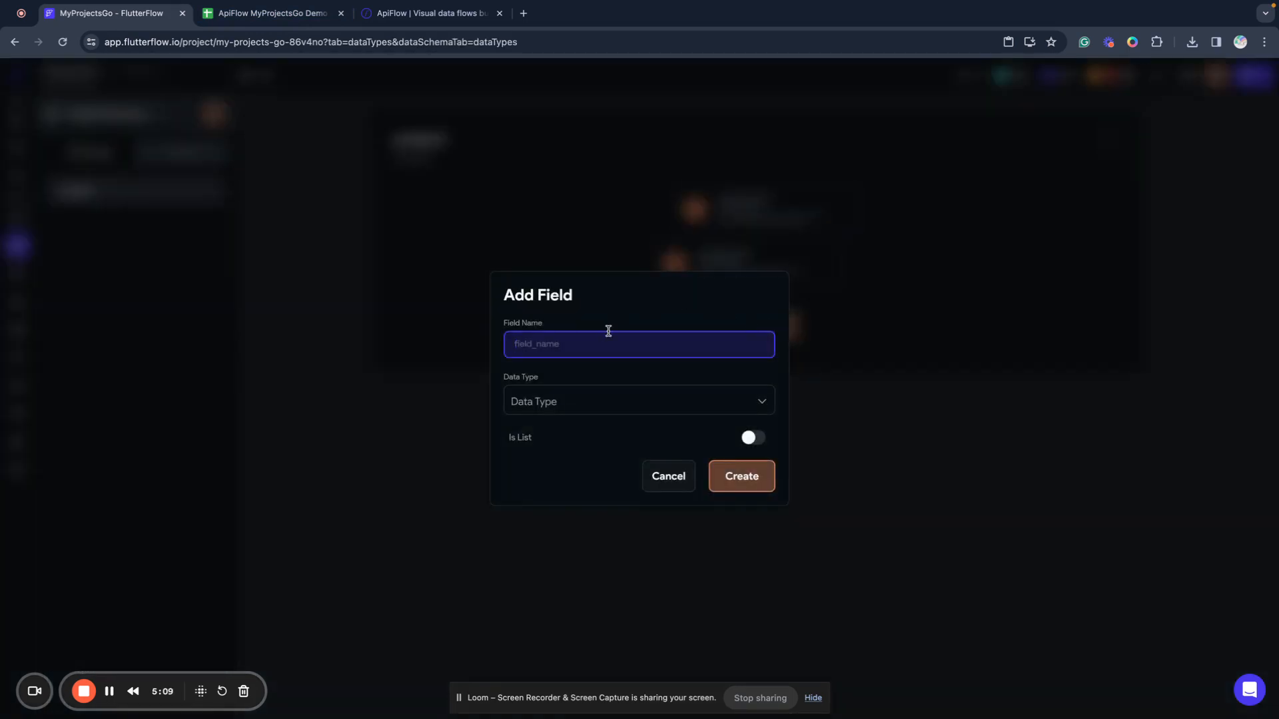
type("id")
left_click(597, 400)
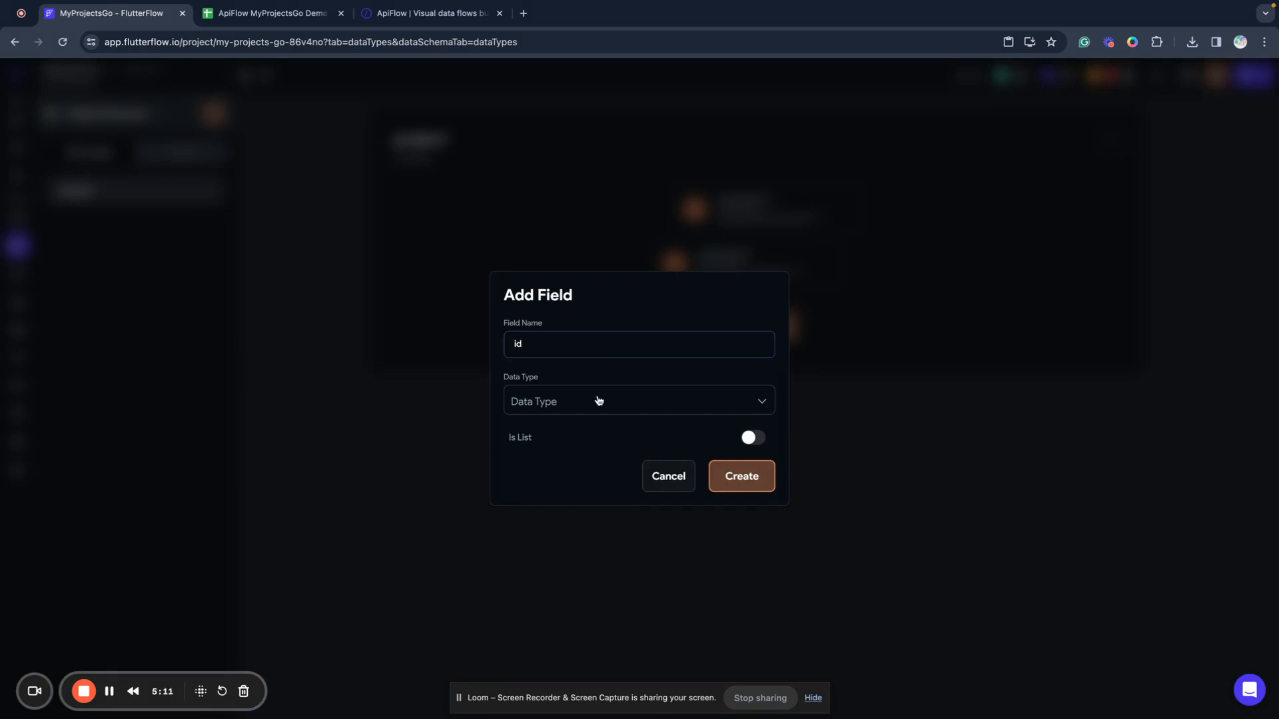
left_click(548, 301)
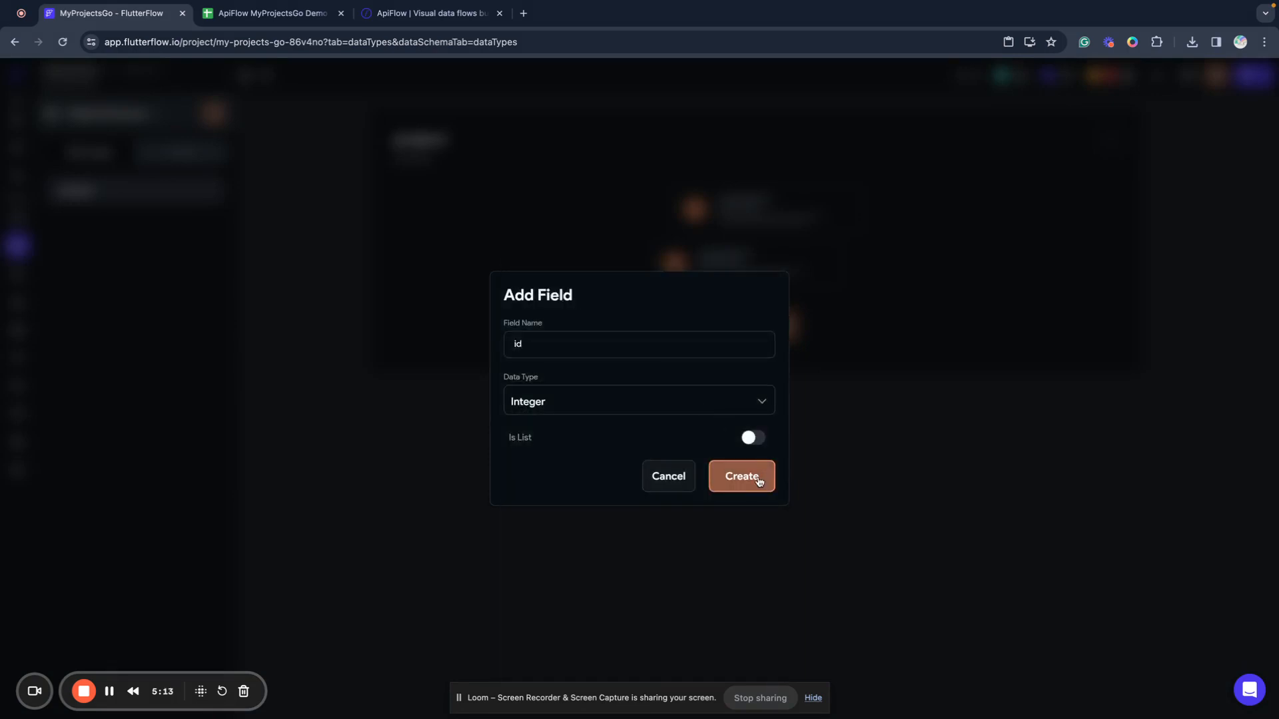
left_click(753, 476)
- Add a String field named "title" to the project data type
left_click(450, 281)
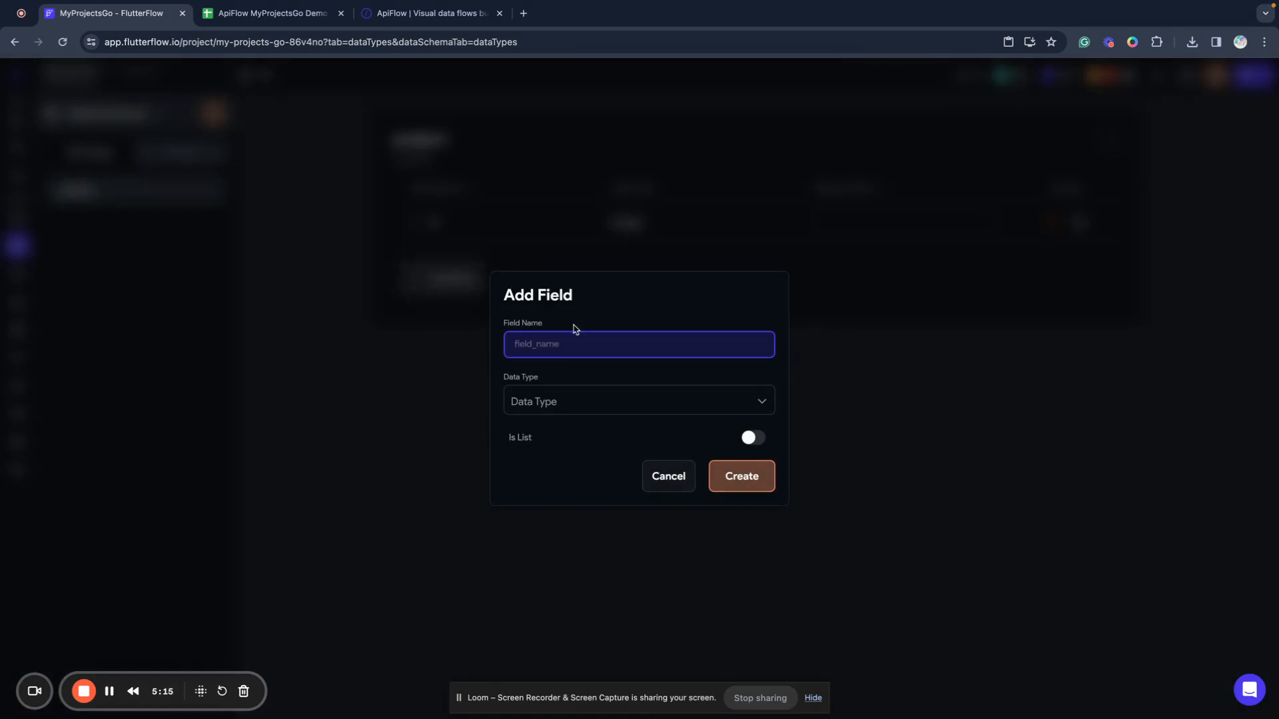
type("title")
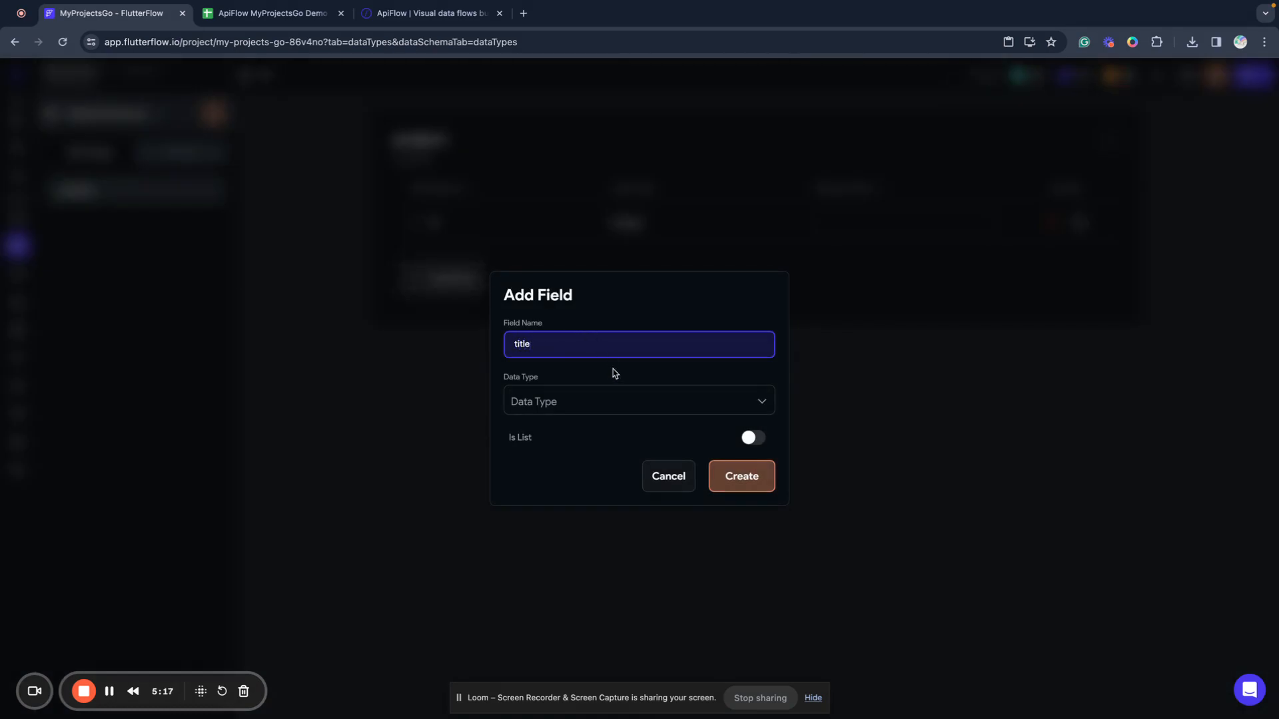
left_click(605, 400)
left_click(542, 347)
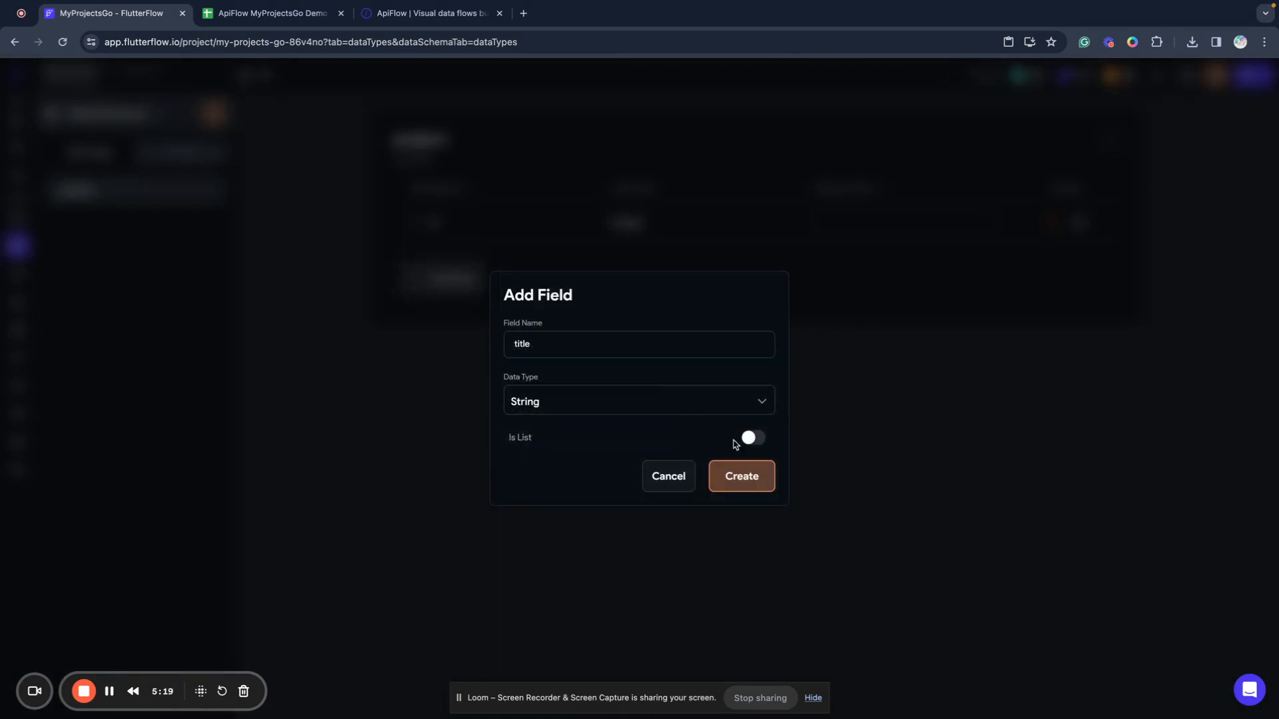
left_click(753, 475)
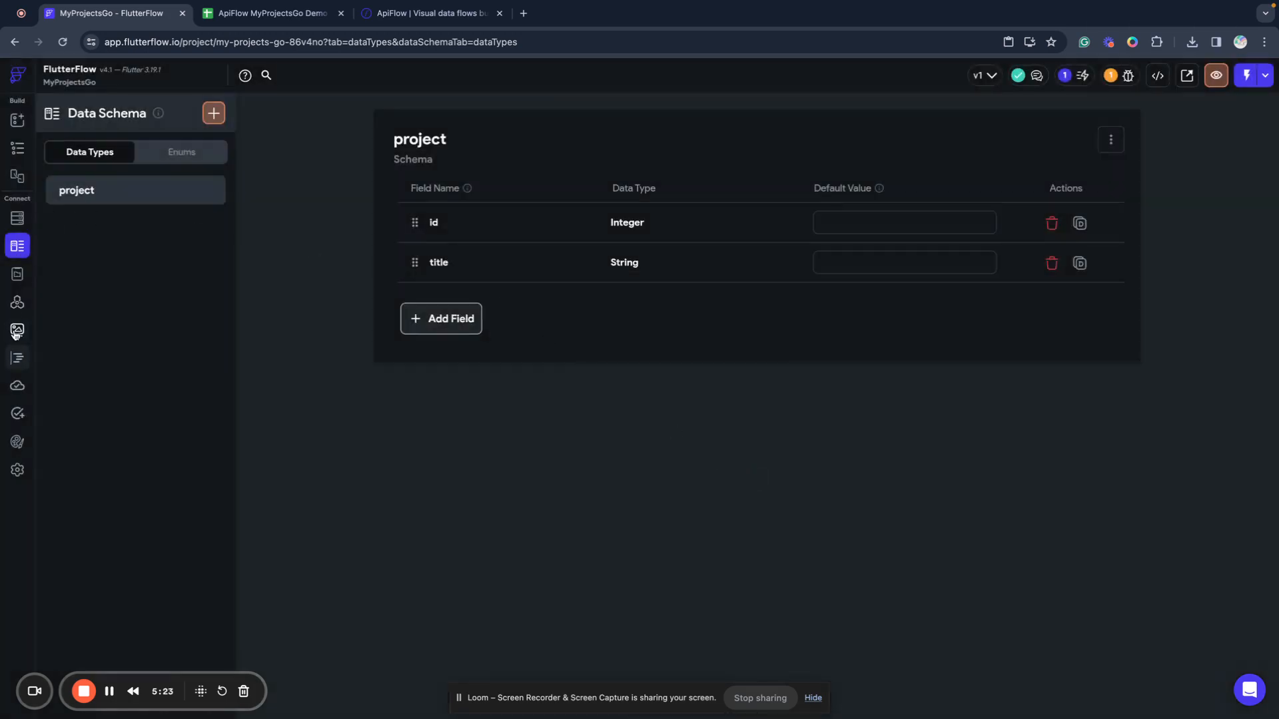
- Set the "List all sheets" API call to parse its response as a list of the project data type, and save the call
left_click(17, 304)
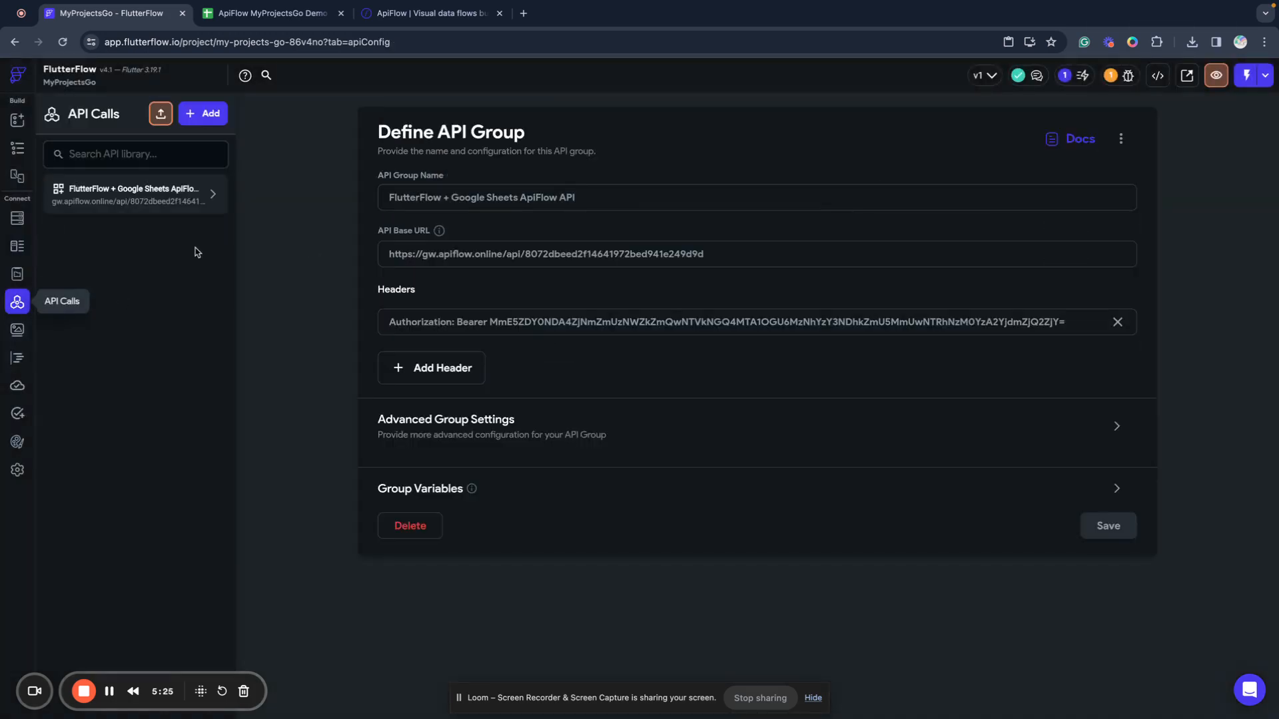
left_click(153, 200)
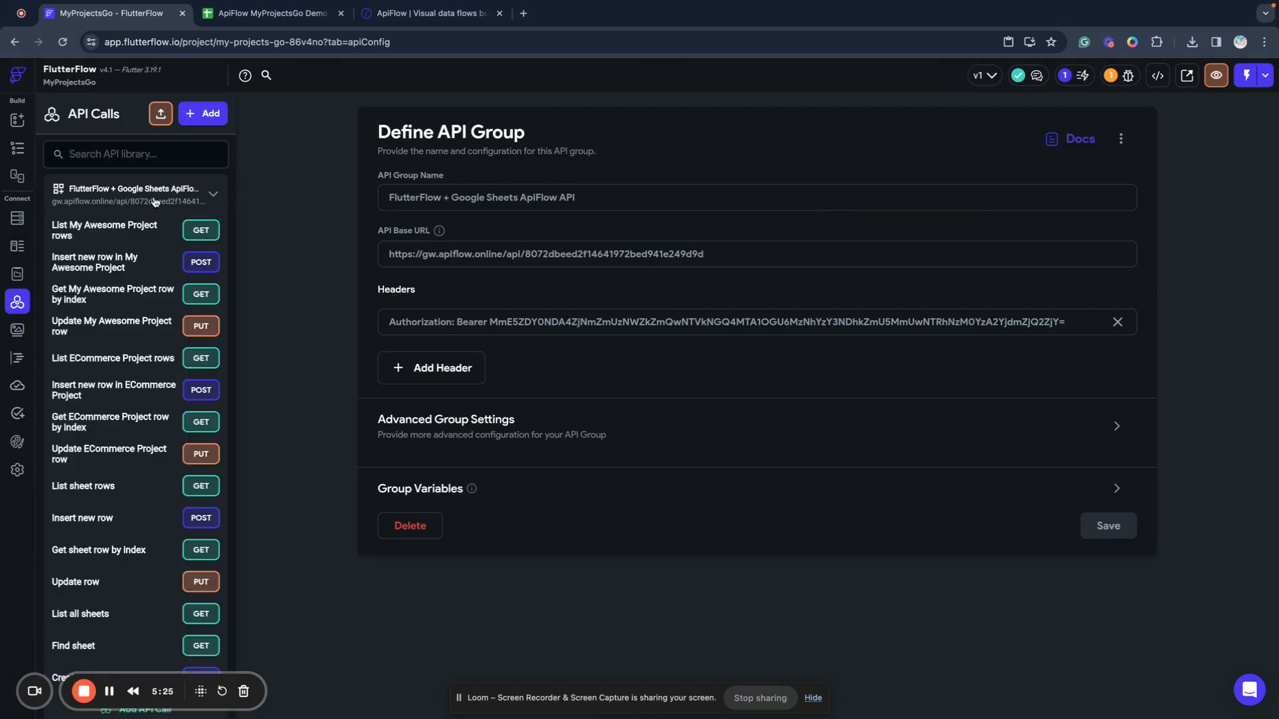
left_click(110, 614)
left_click(532, 187)
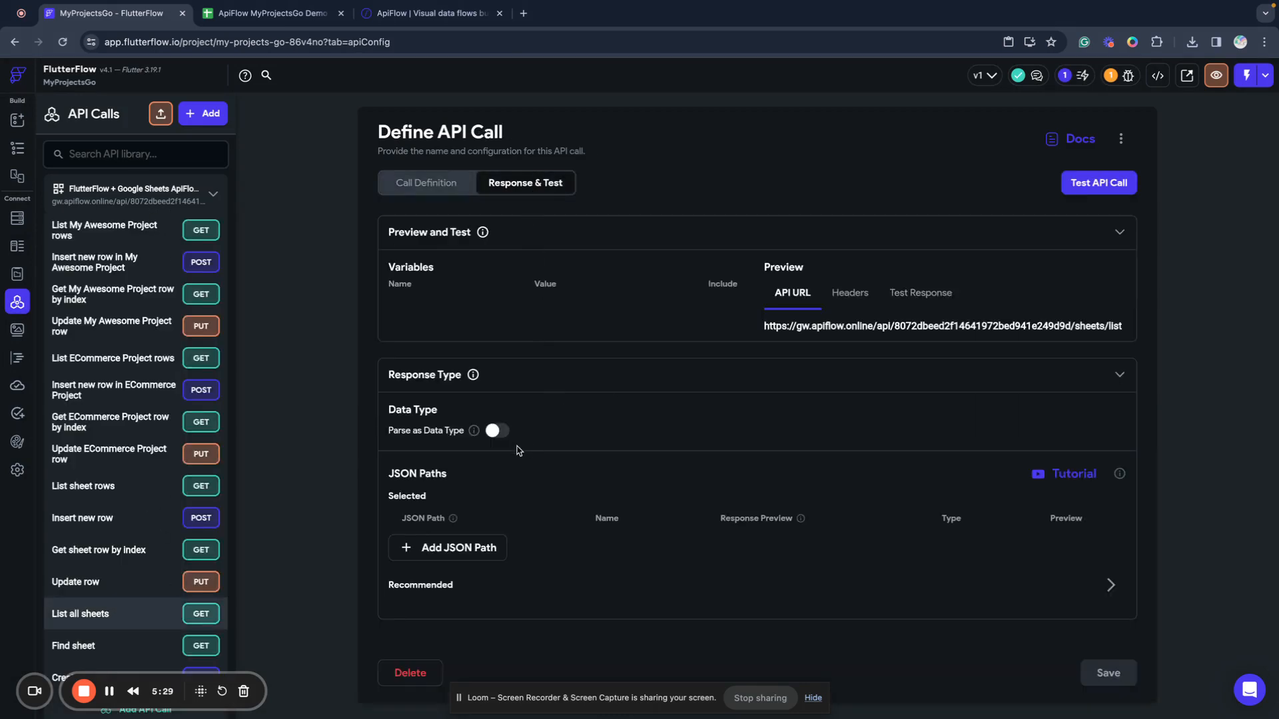
left_click(498, 432)
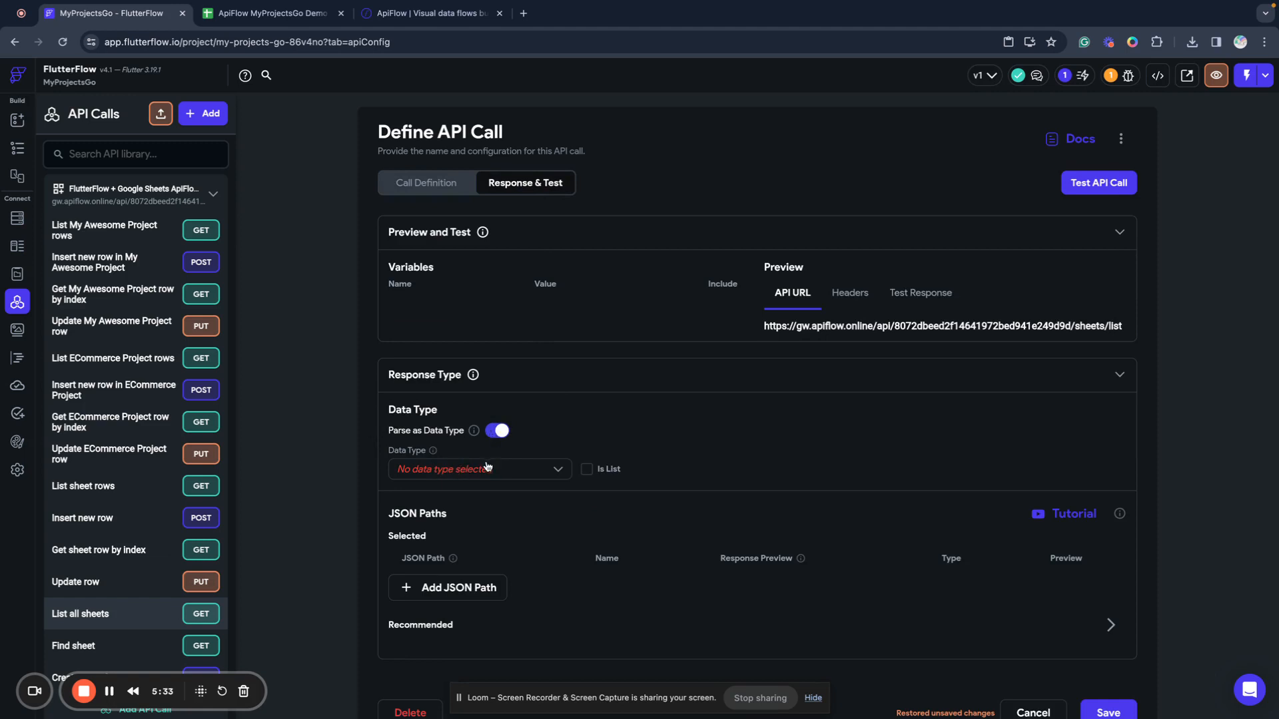
left_click(485, 478)
left_click(457, 464)
left_click(586, 470)
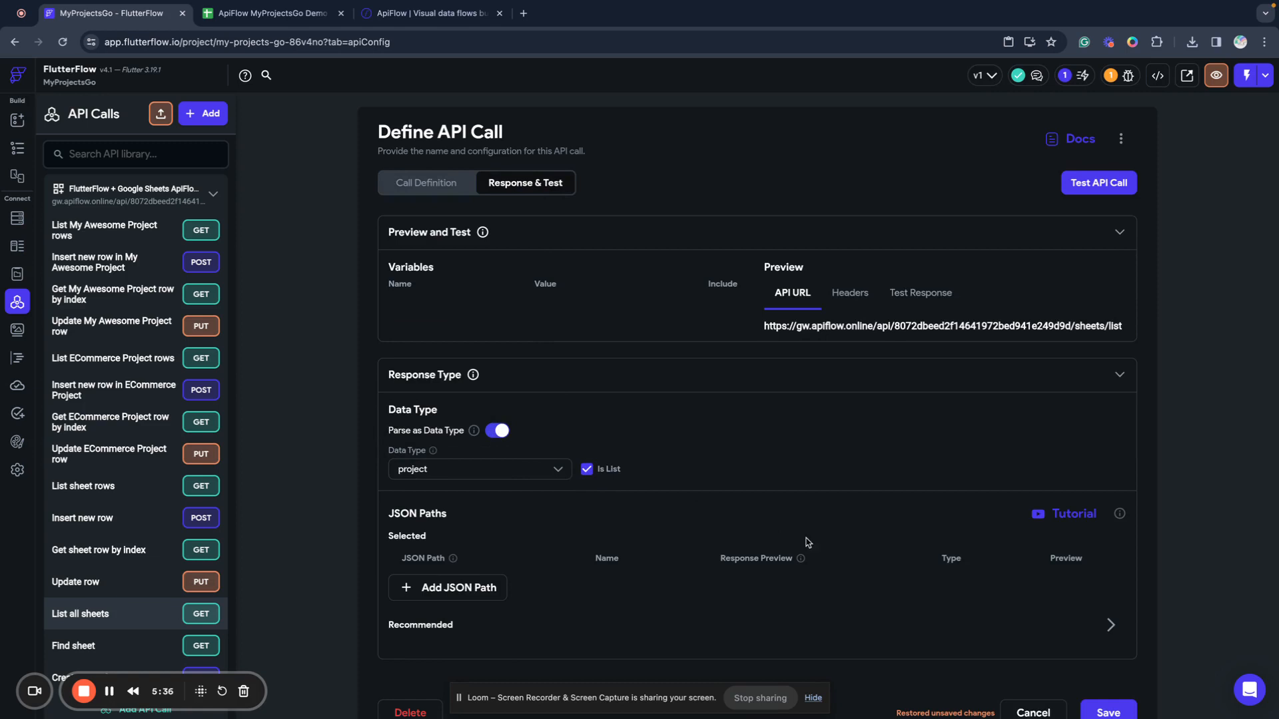
left_click(1108, 709)
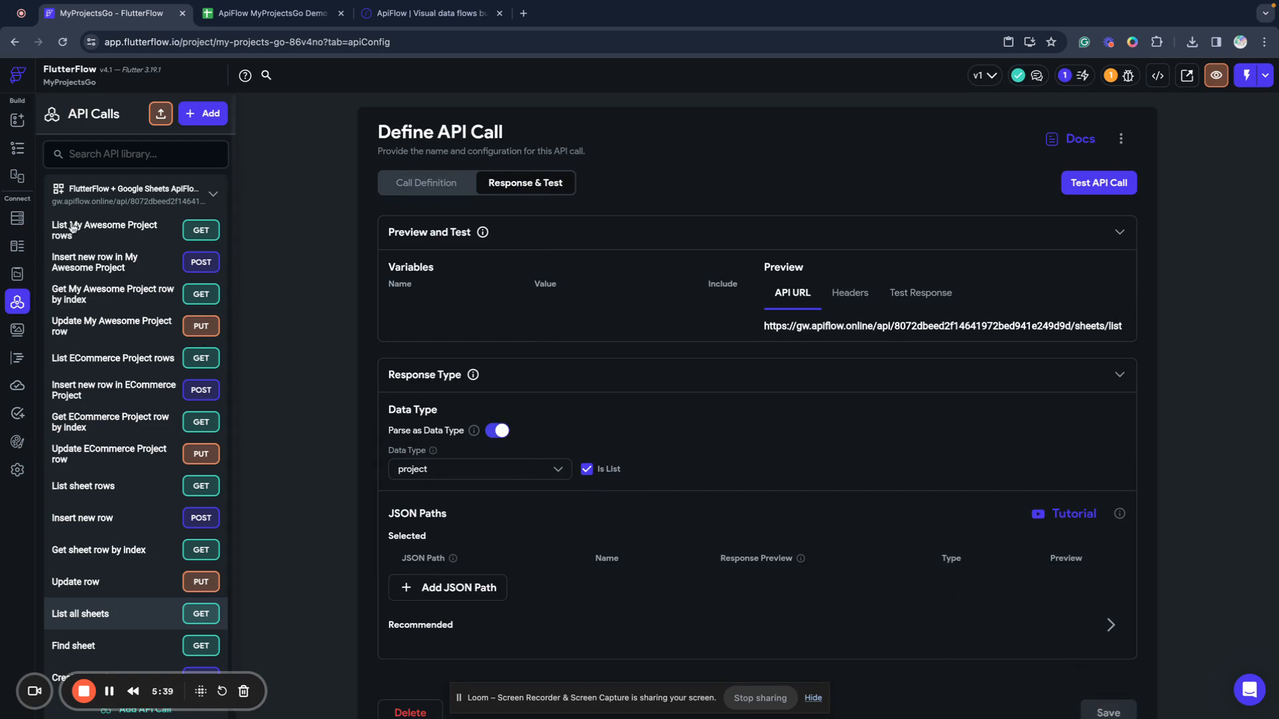
- Add a backend query of type API Call to the project selection dropdown on the Projects page
left_click(17, 120)
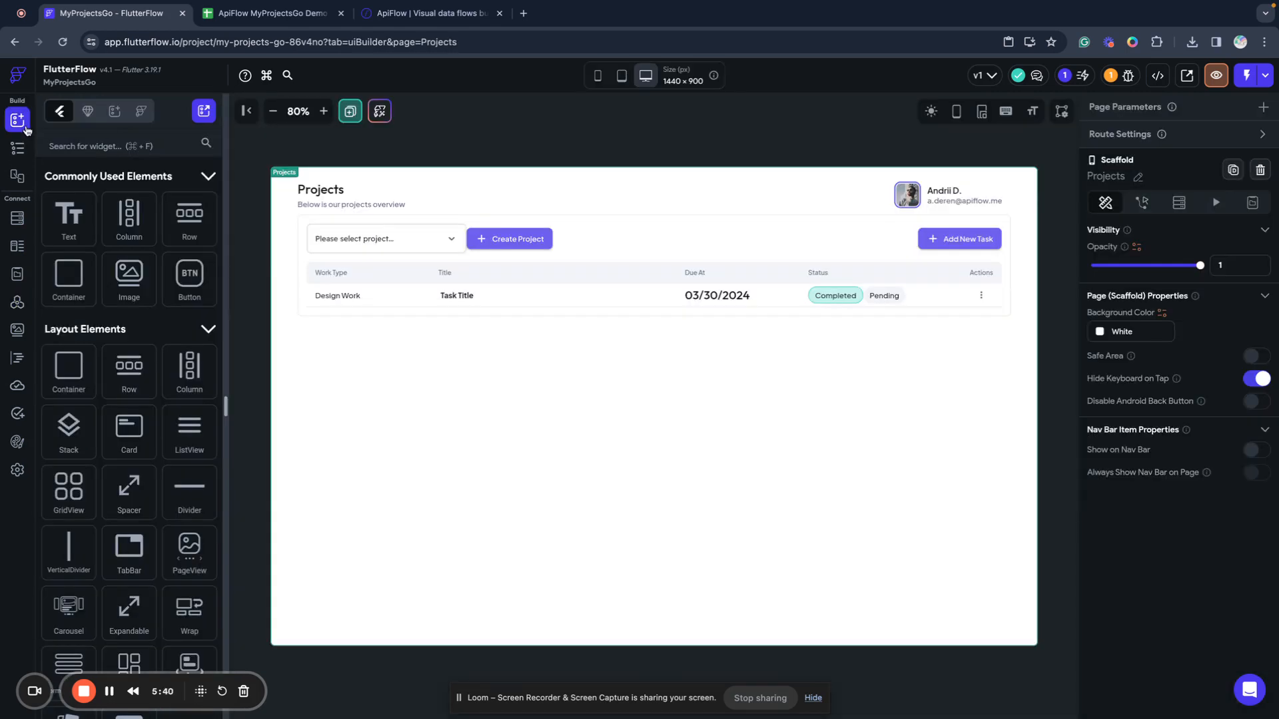
left_click(353, 246)
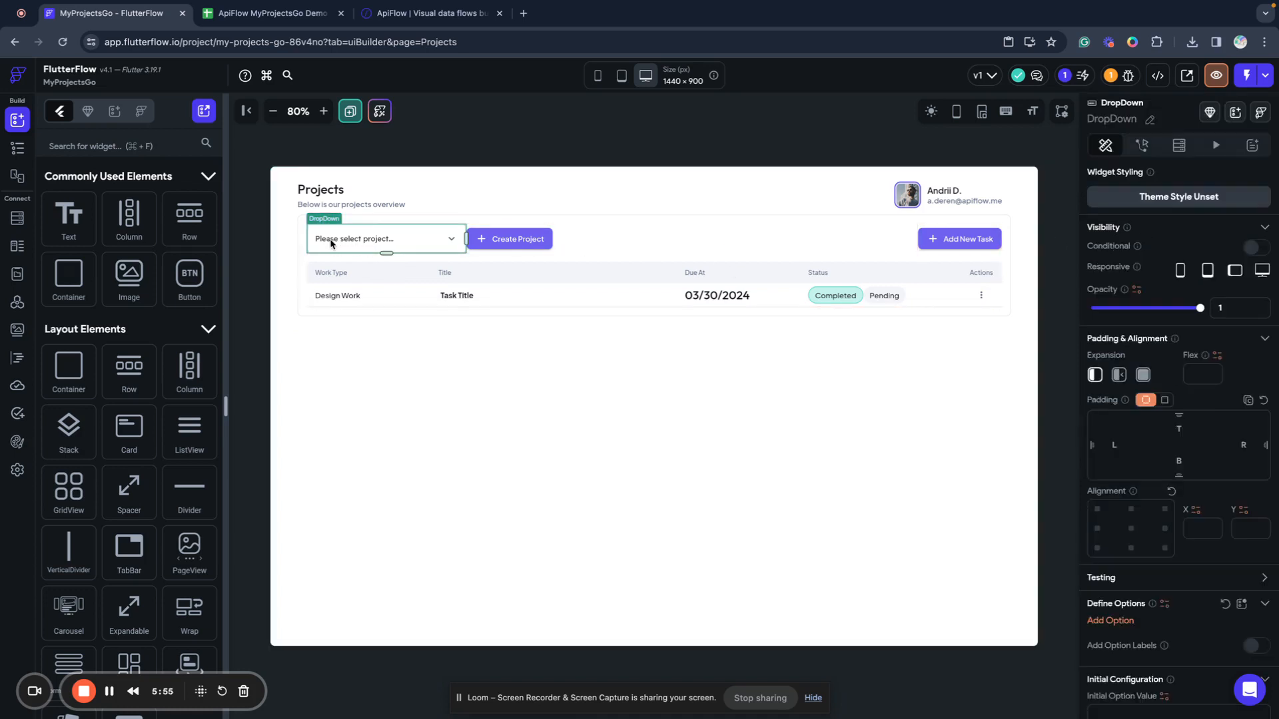
left_click(18, 147)
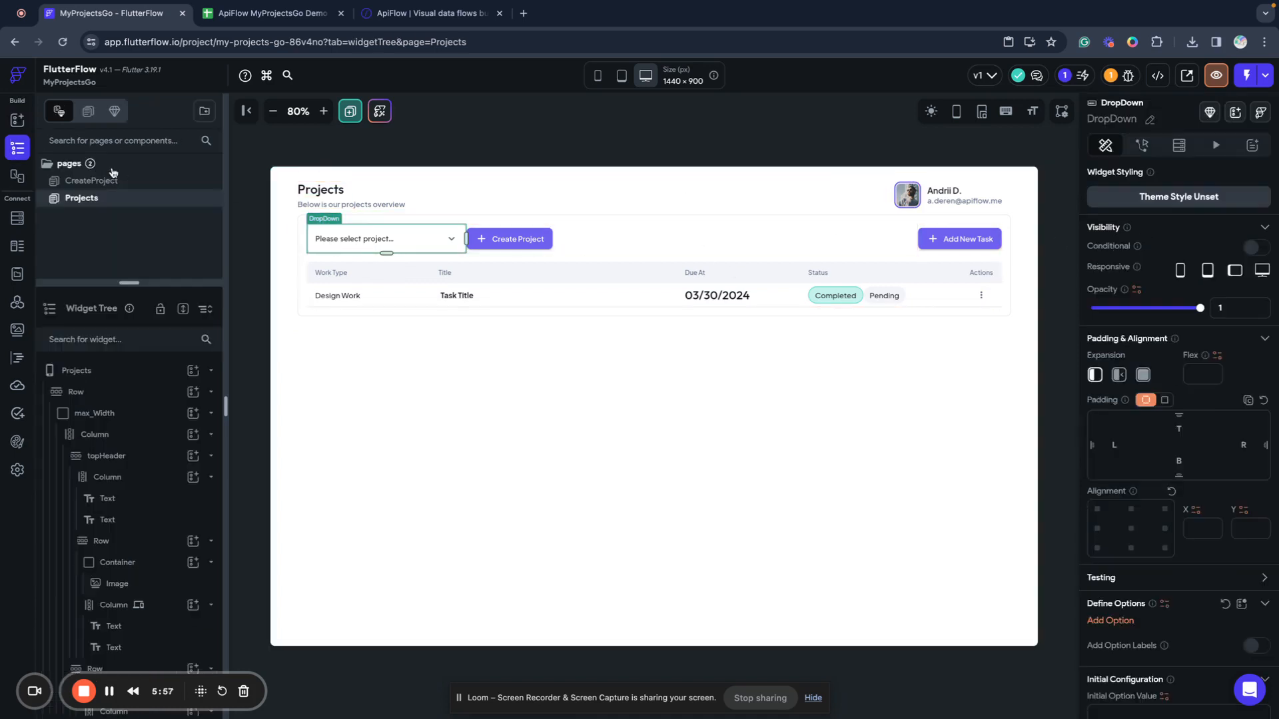
left_click(351, 241)
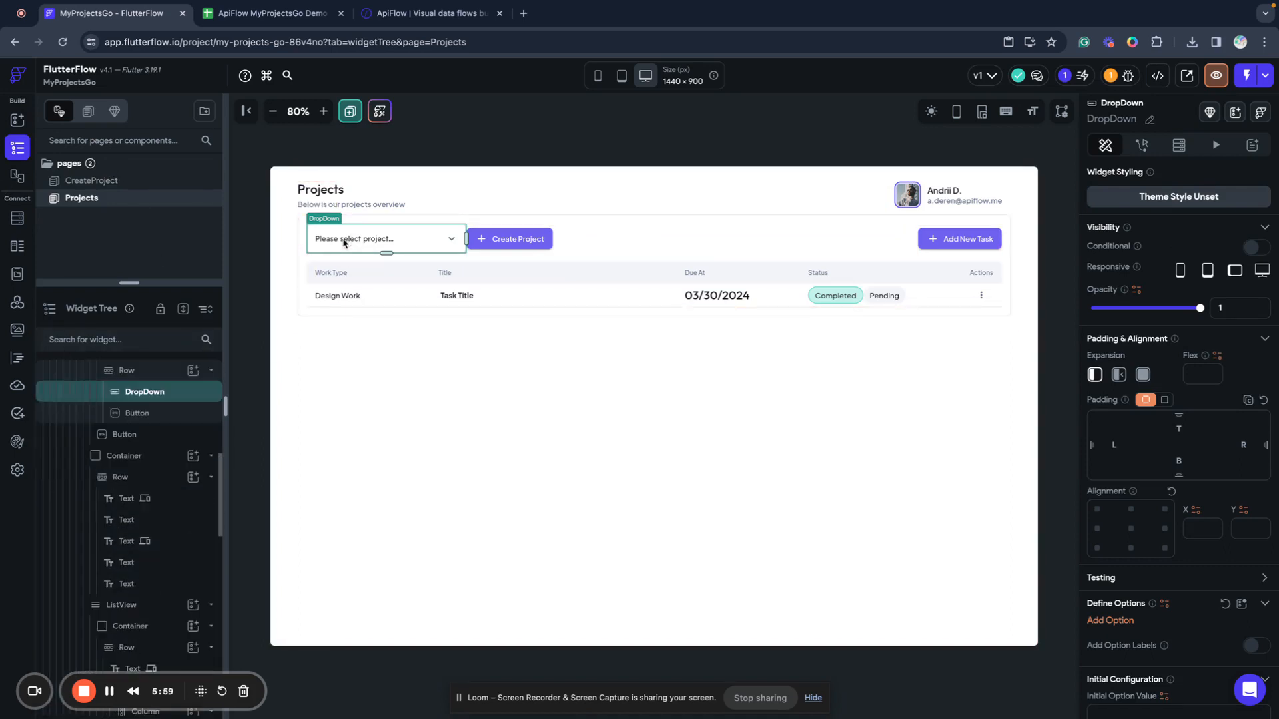
left_click(1179, 151)
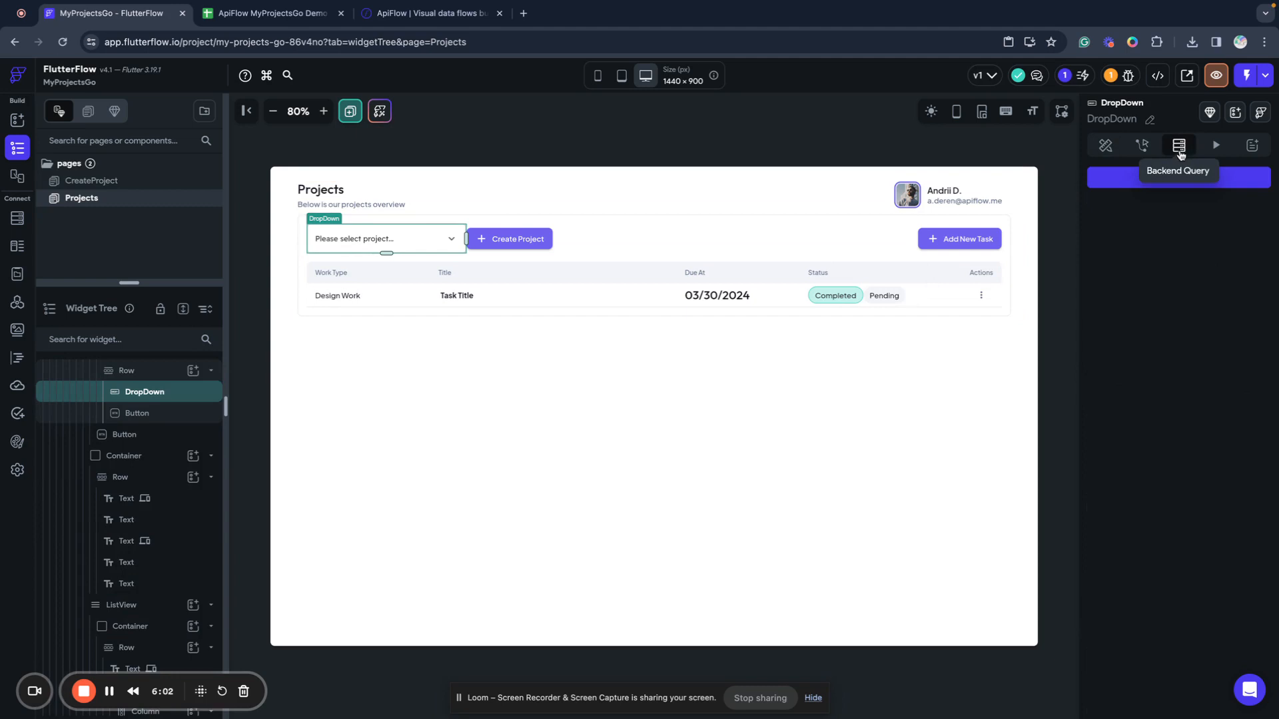
left_click(1155, 184)
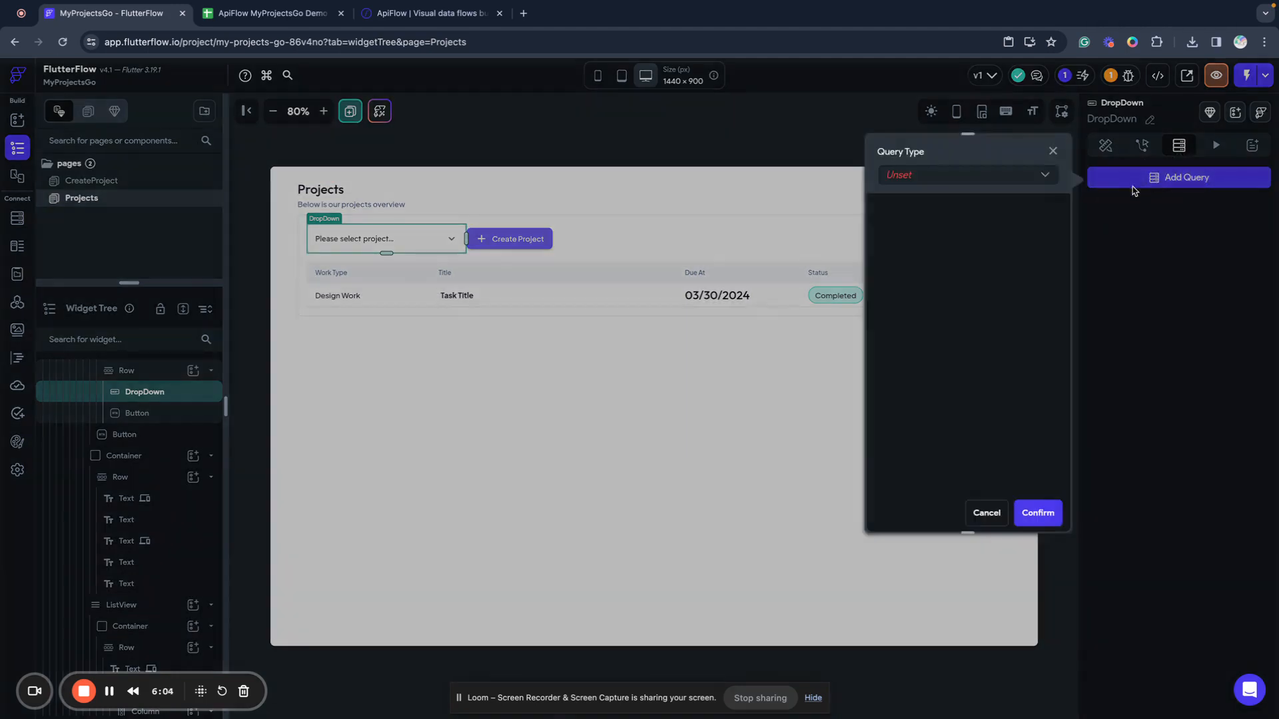
left_click(999, 178)
left_click(921, 242)
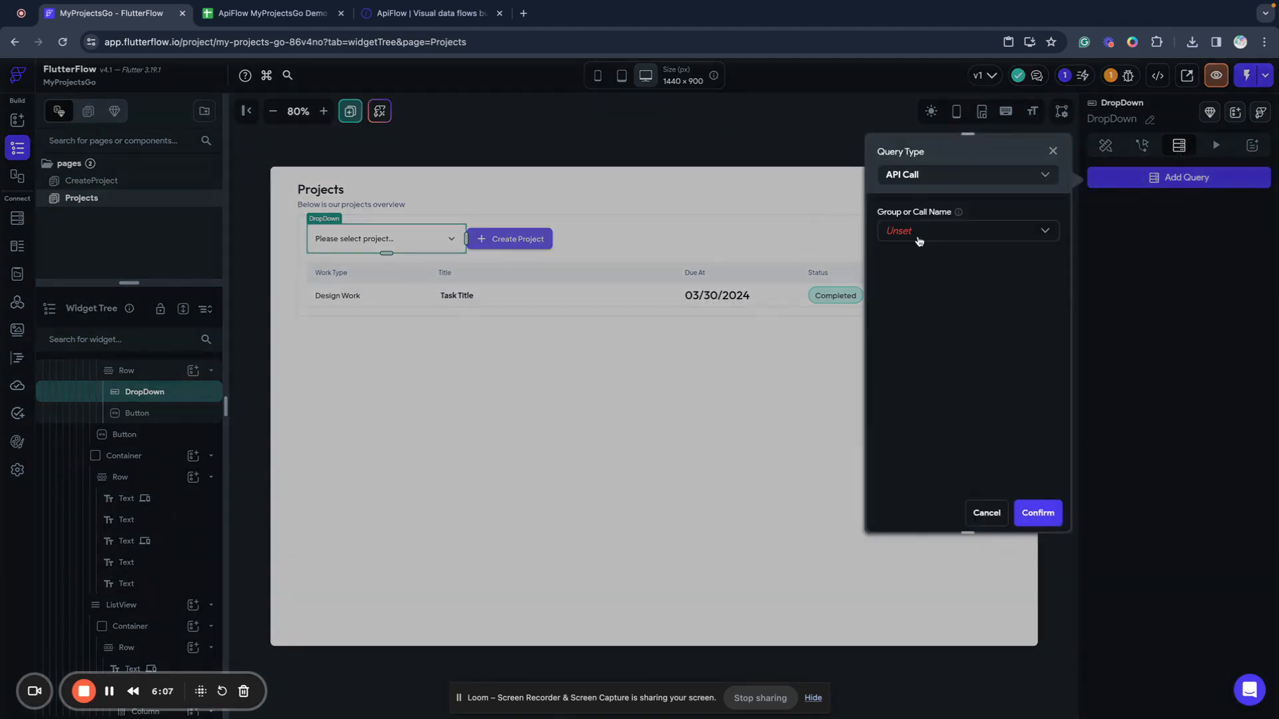
- Point the dropdown's query to the "List all sheets" endpoint of the FlutterFlow + Google Sheets ApiFlow group and confirm it
left_click(920, 239)
left_click(928, 242)
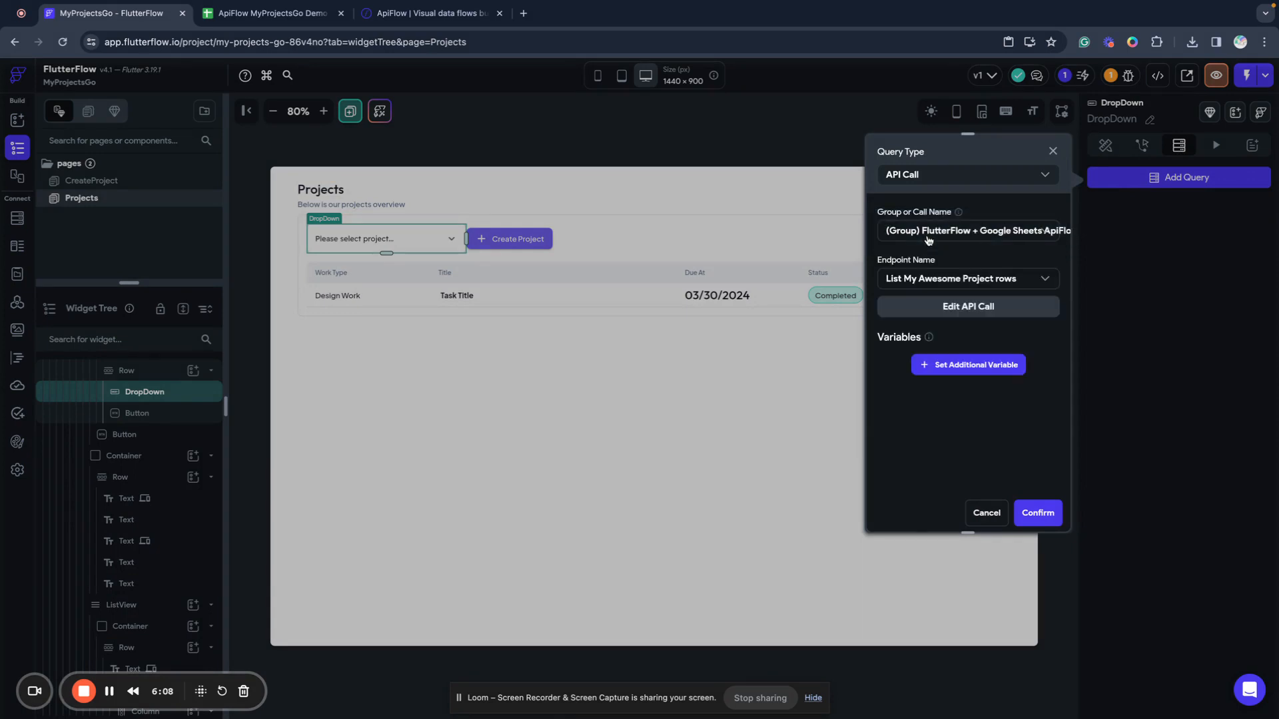
left_click(924, 277)
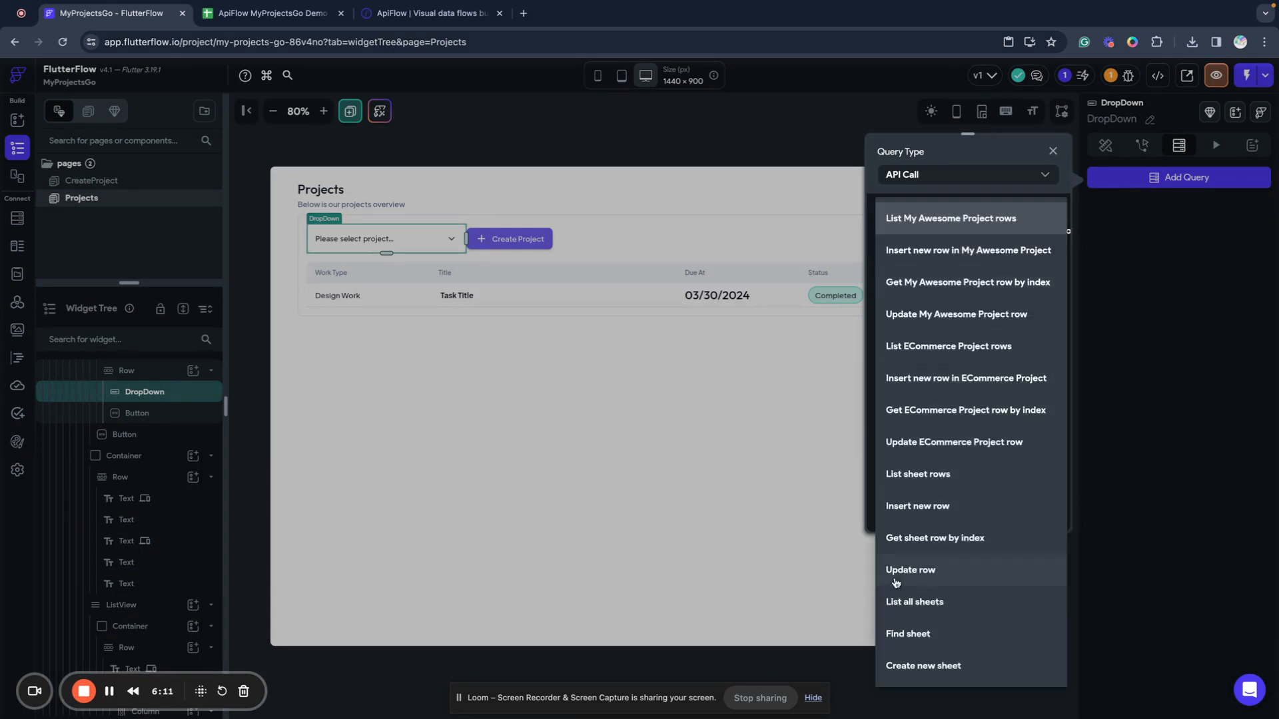
left_click(914, 601)
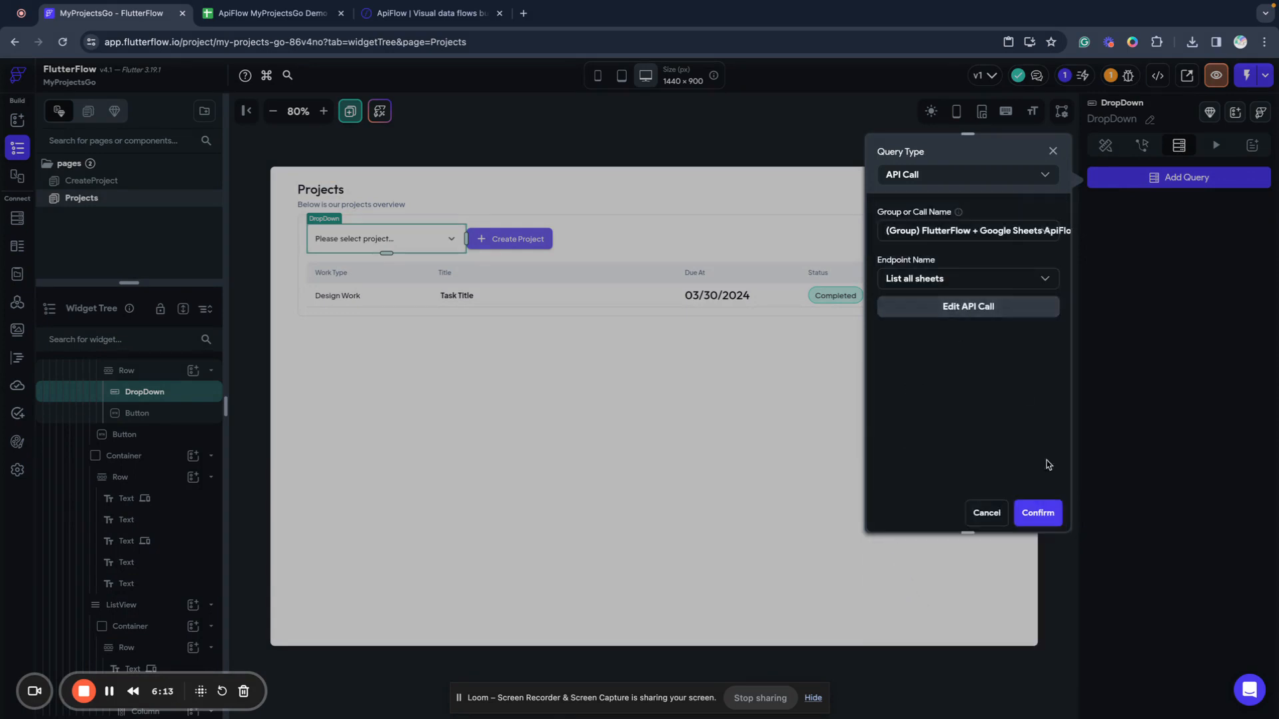
left_click(1039, 514)
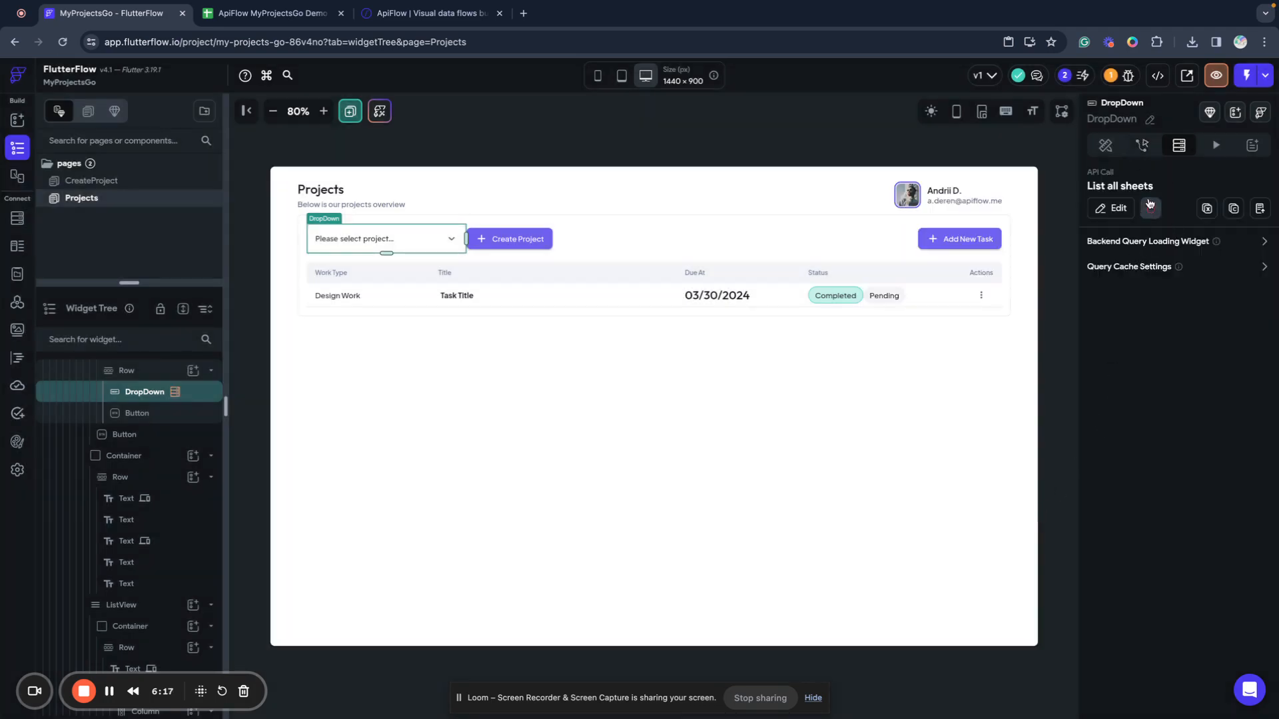
- Enable option labels for the project dropdown and set its option value data type to Integer
left_click(1104, 145)
scroll(1213, 503, "down", 3)
scroll(1214, 503, "down", 5)
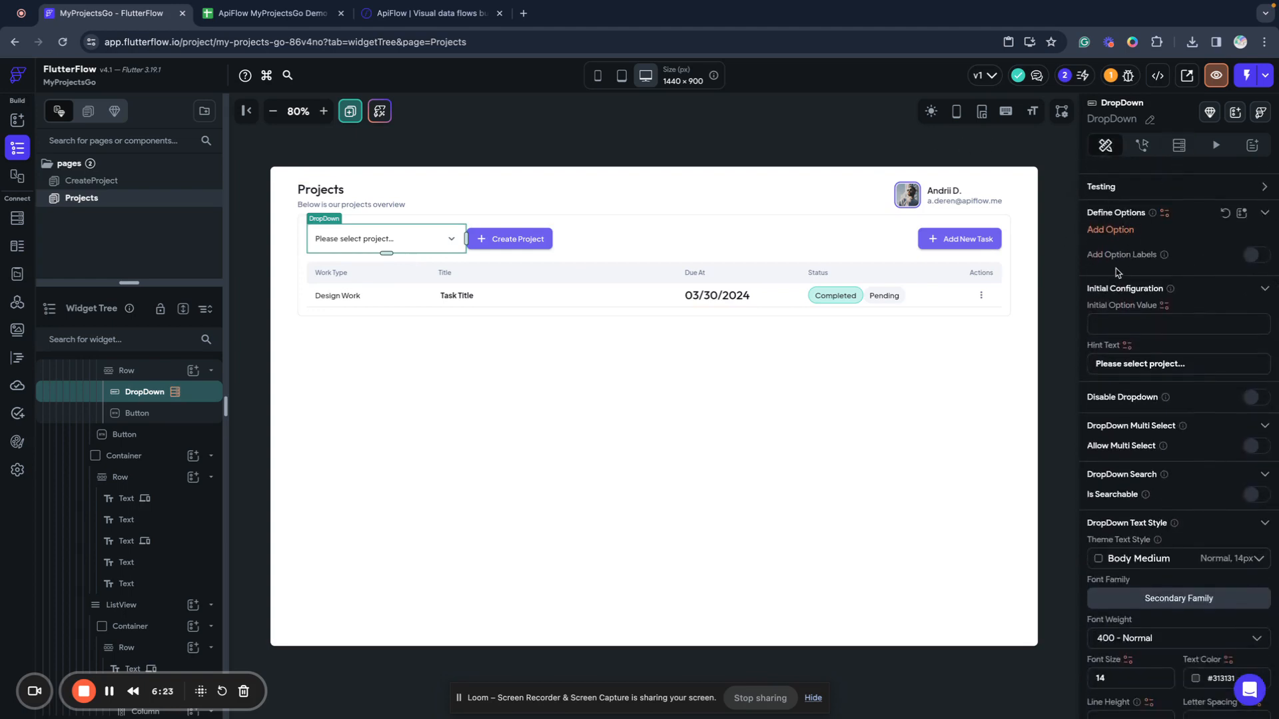
left_click(1256, 259)
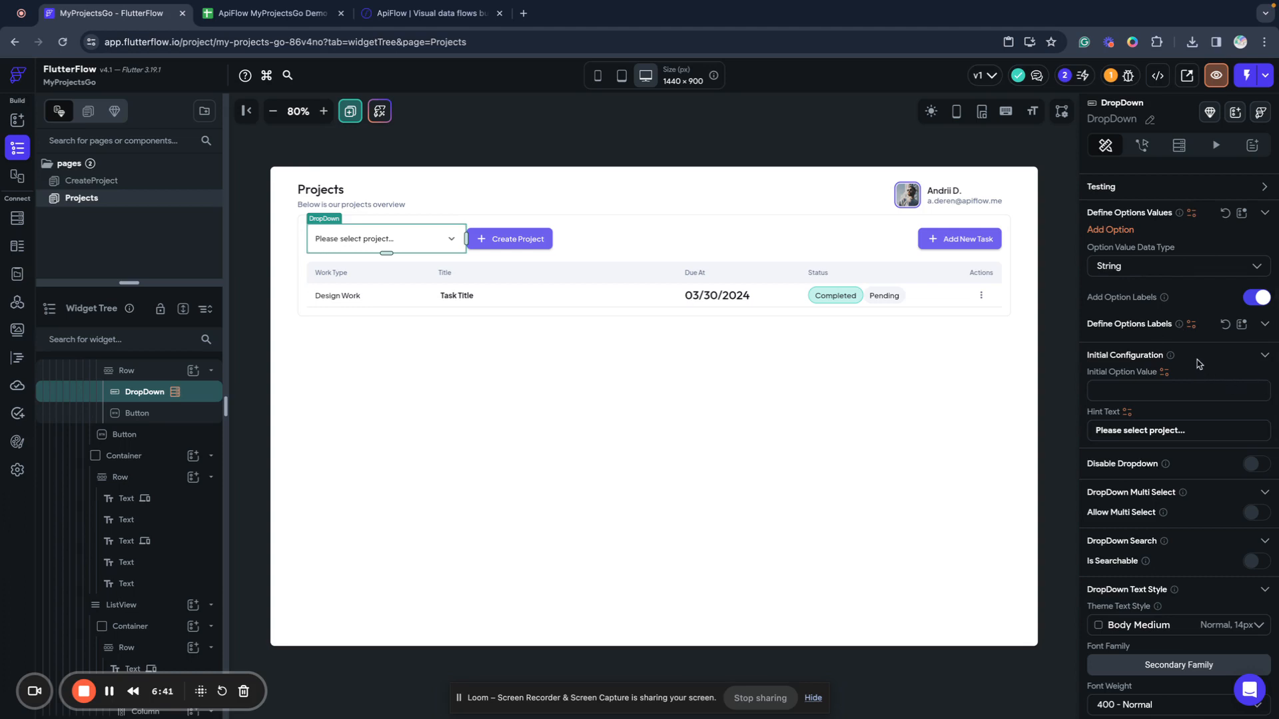
left_click(1130, 267)
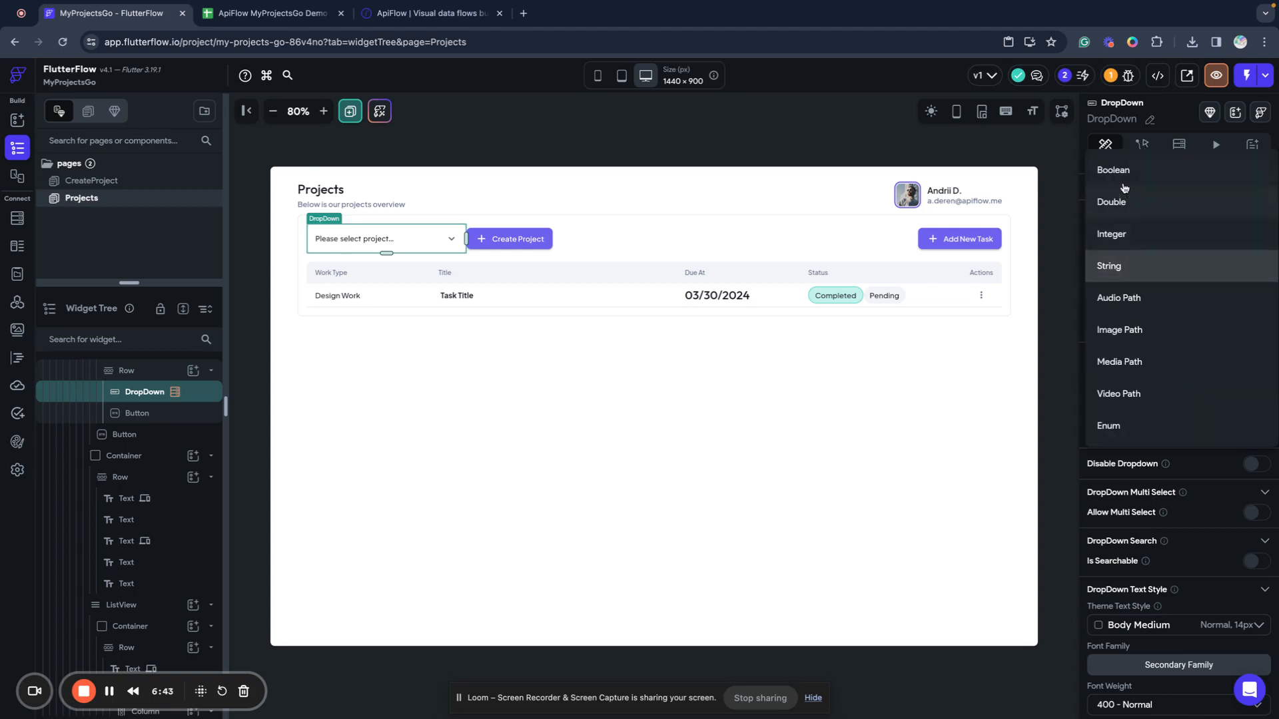
left_click(1122, 236)
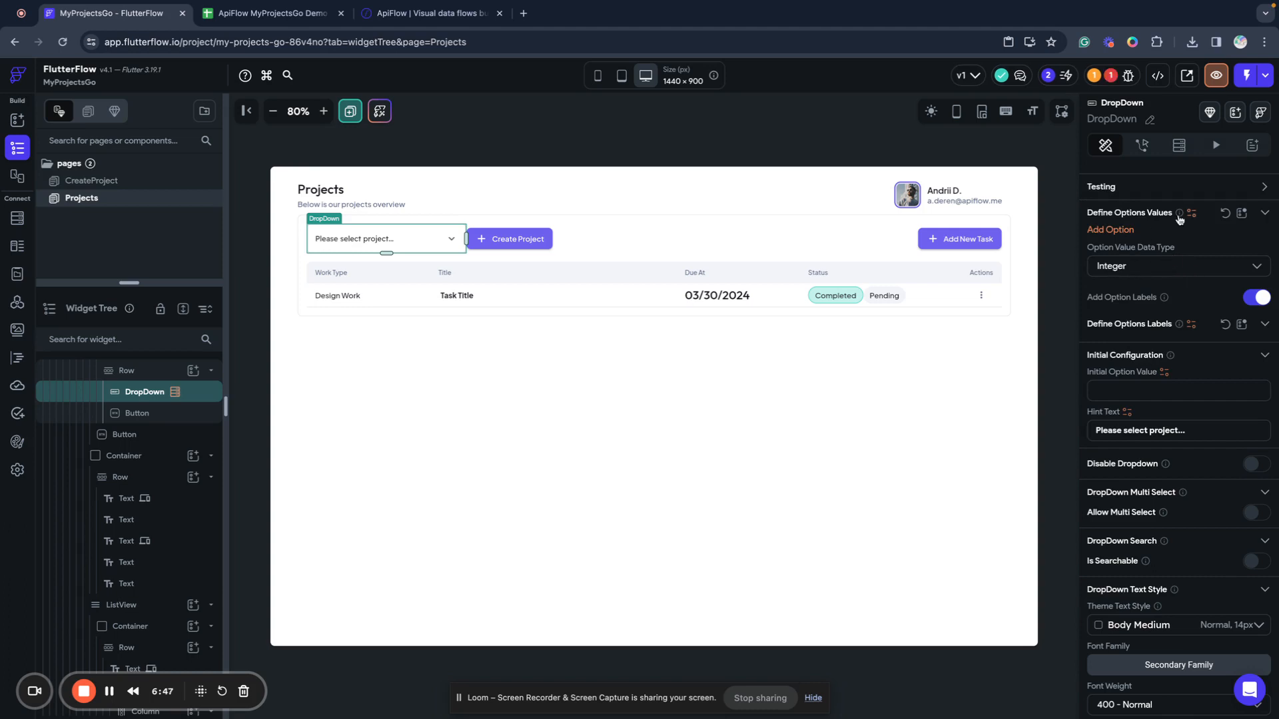
- Bind the dropdown's option values to the List all sheets Response as data type, mapping each list item to its id field
left_click(1191, 214)
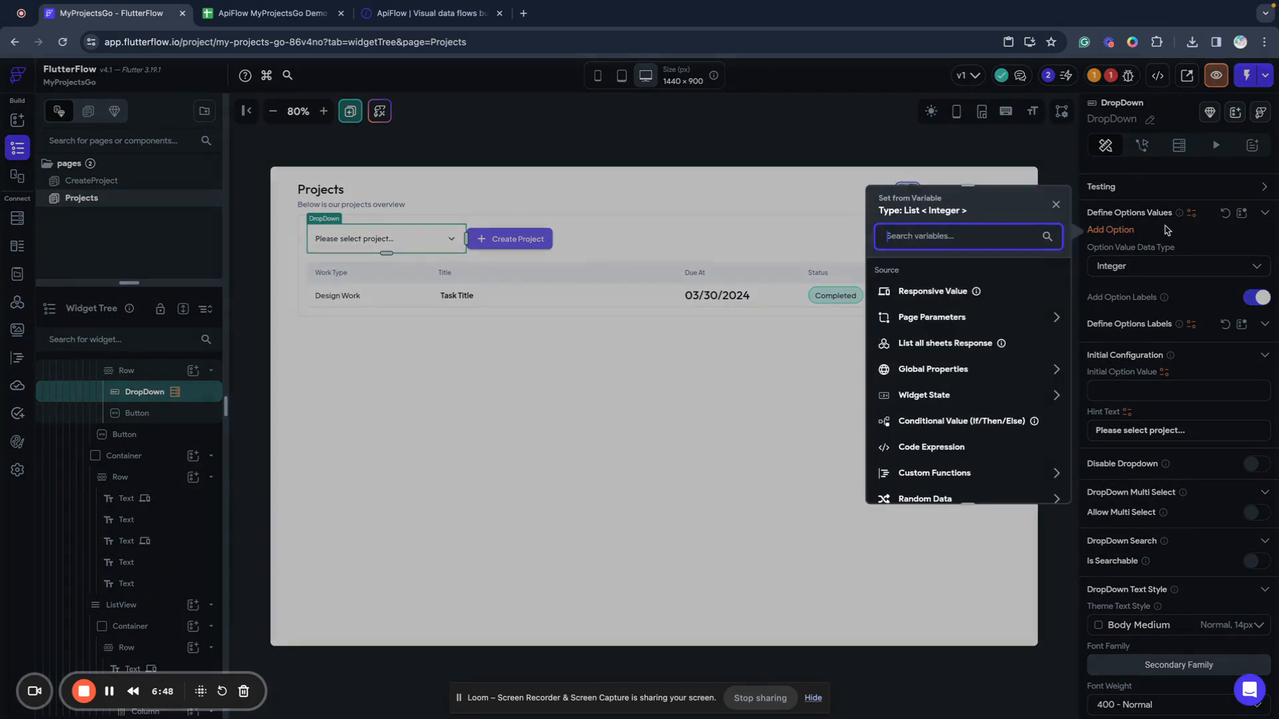
left_click(924, 344)
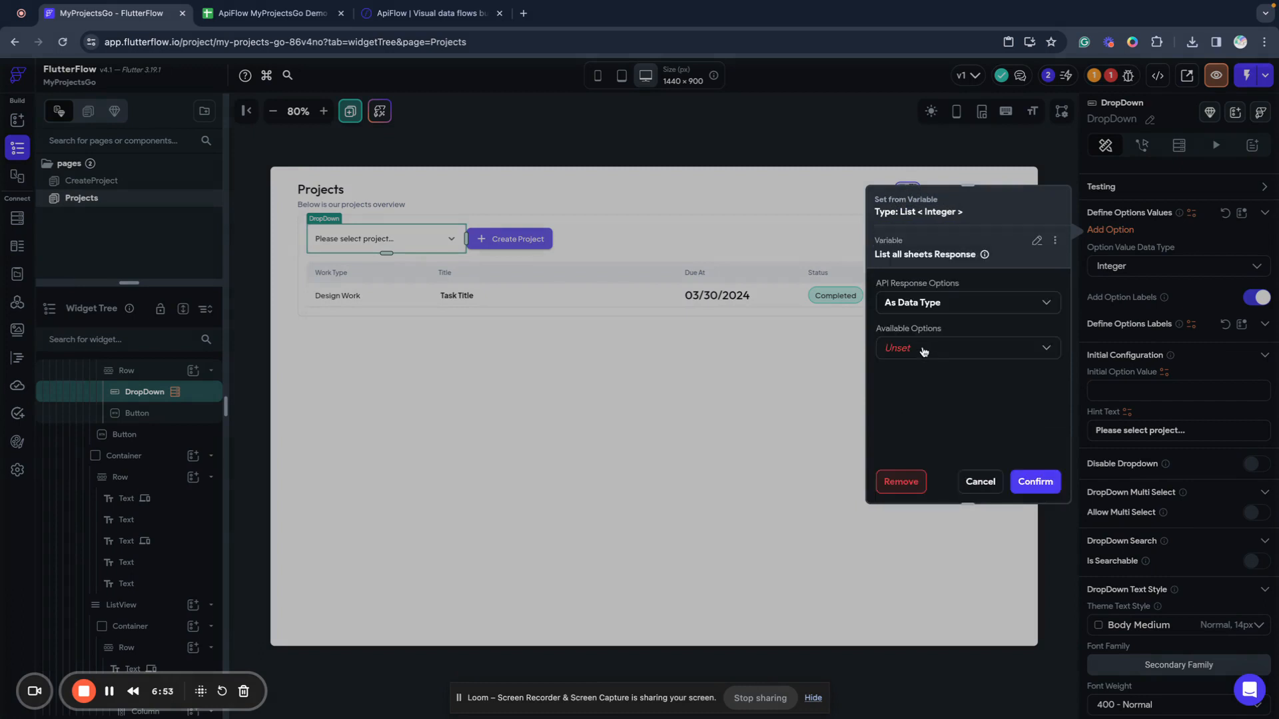
left_click(924, 352)
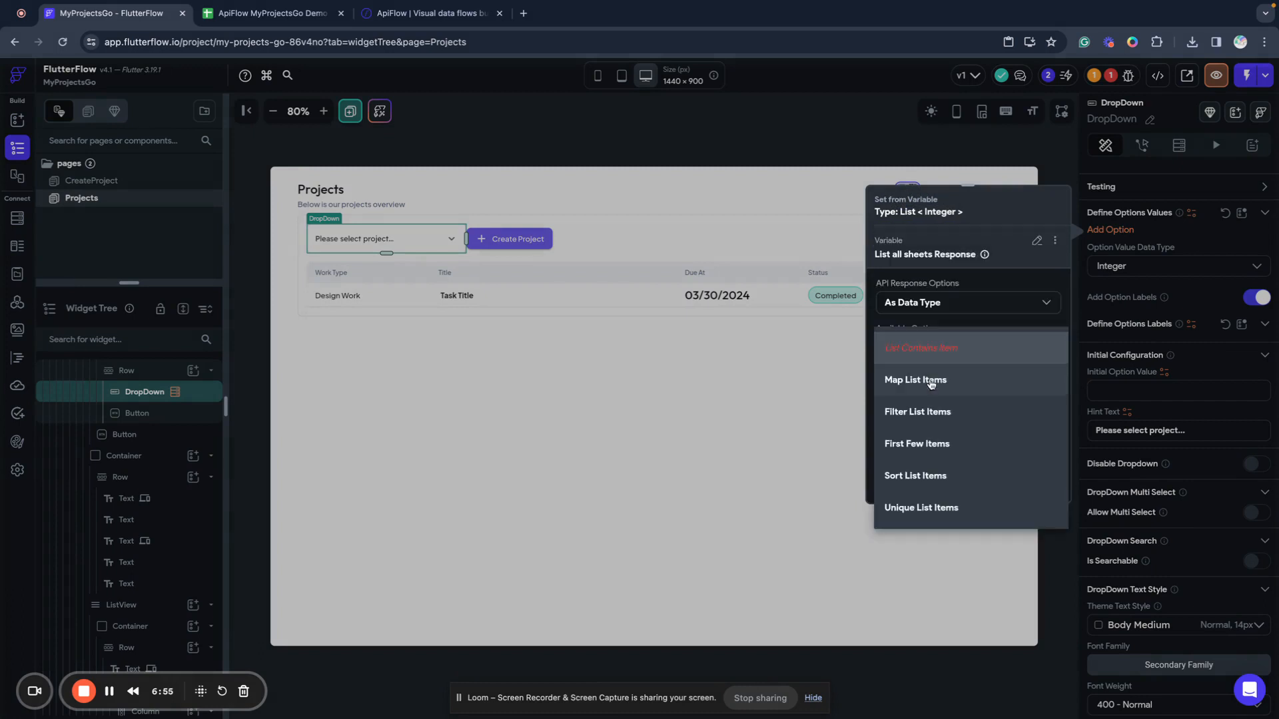
left_click(930, 384)
left_click(927, 393)
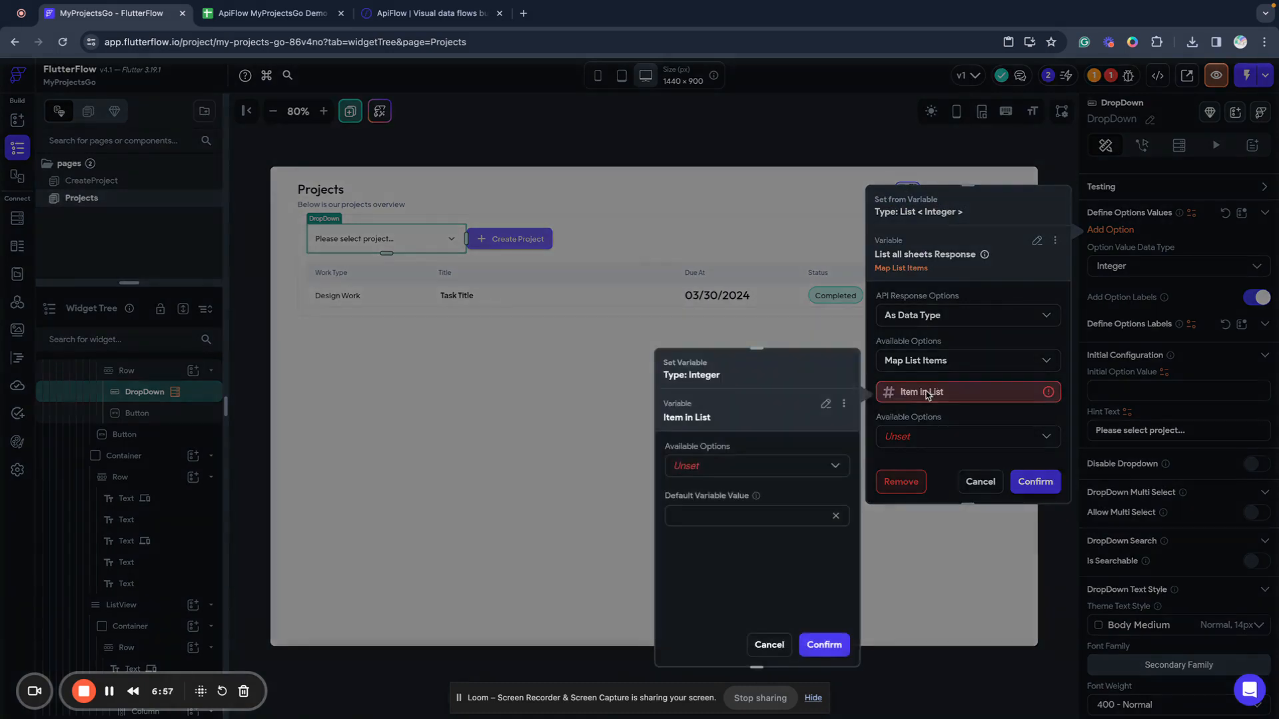
left_click(727, 465)
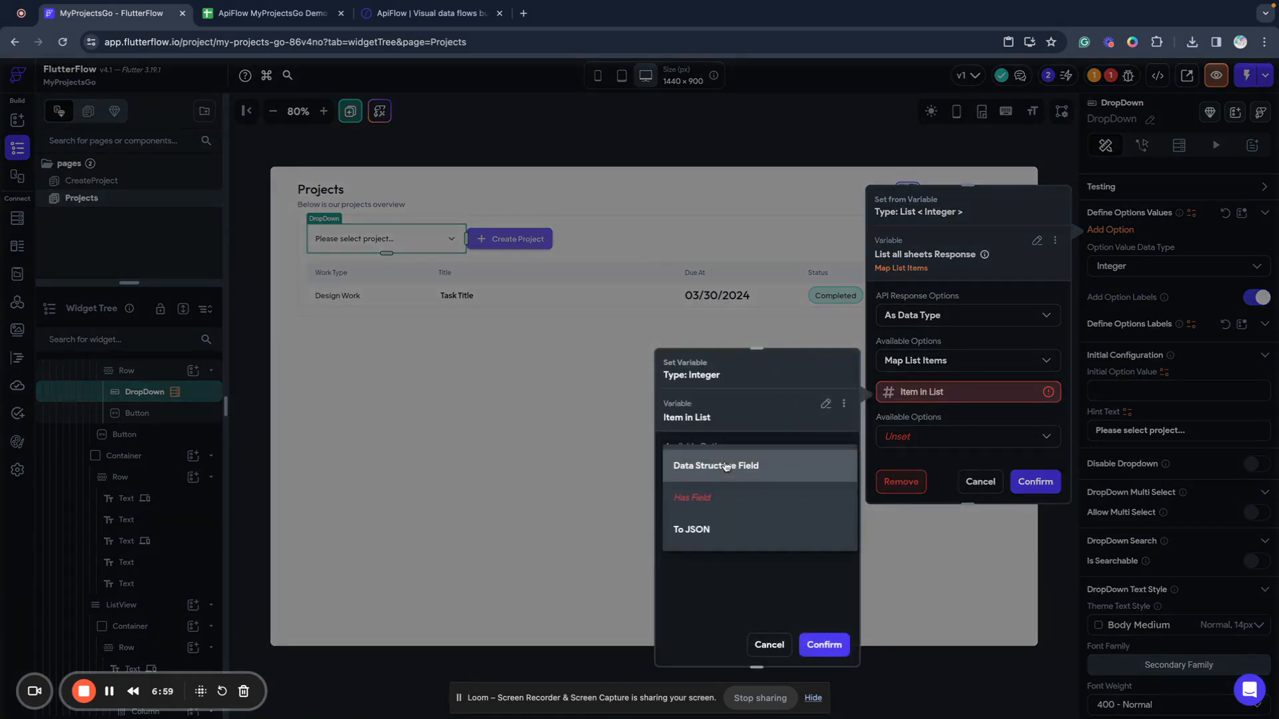
left_click(725, 465)
left_click(722, 511)
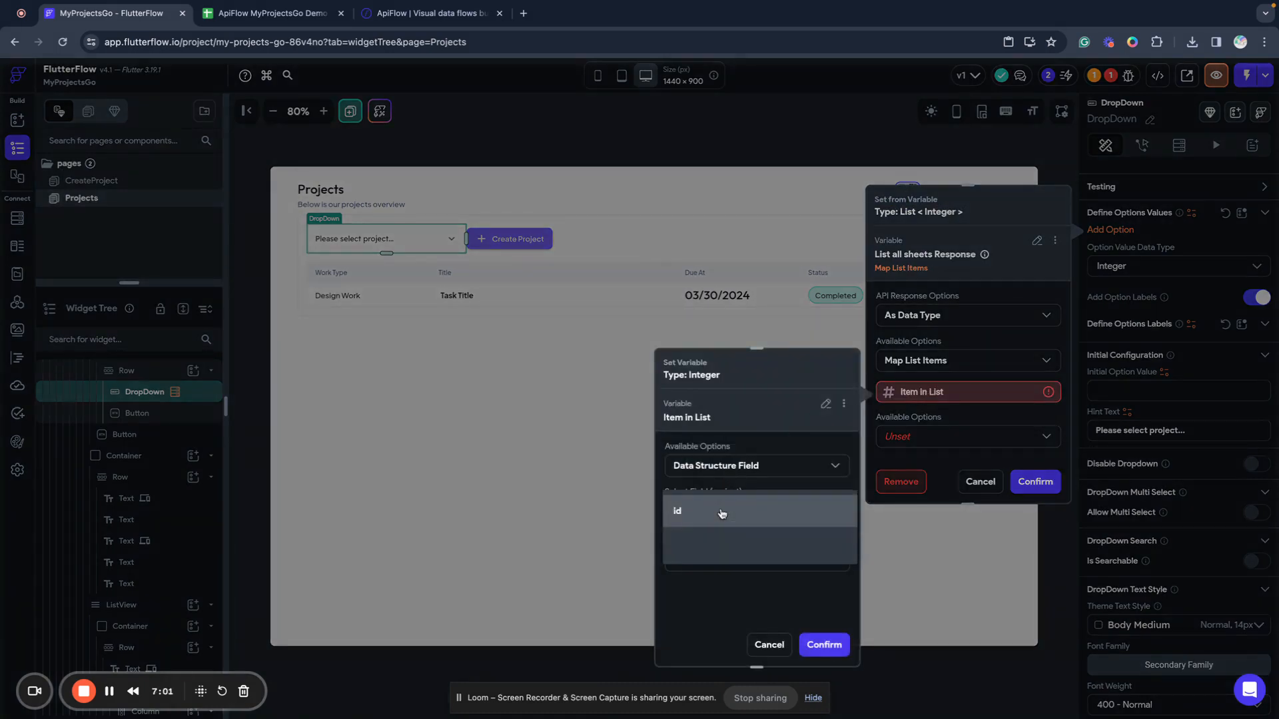
left_click(722, 512)
left_click(824, 644)
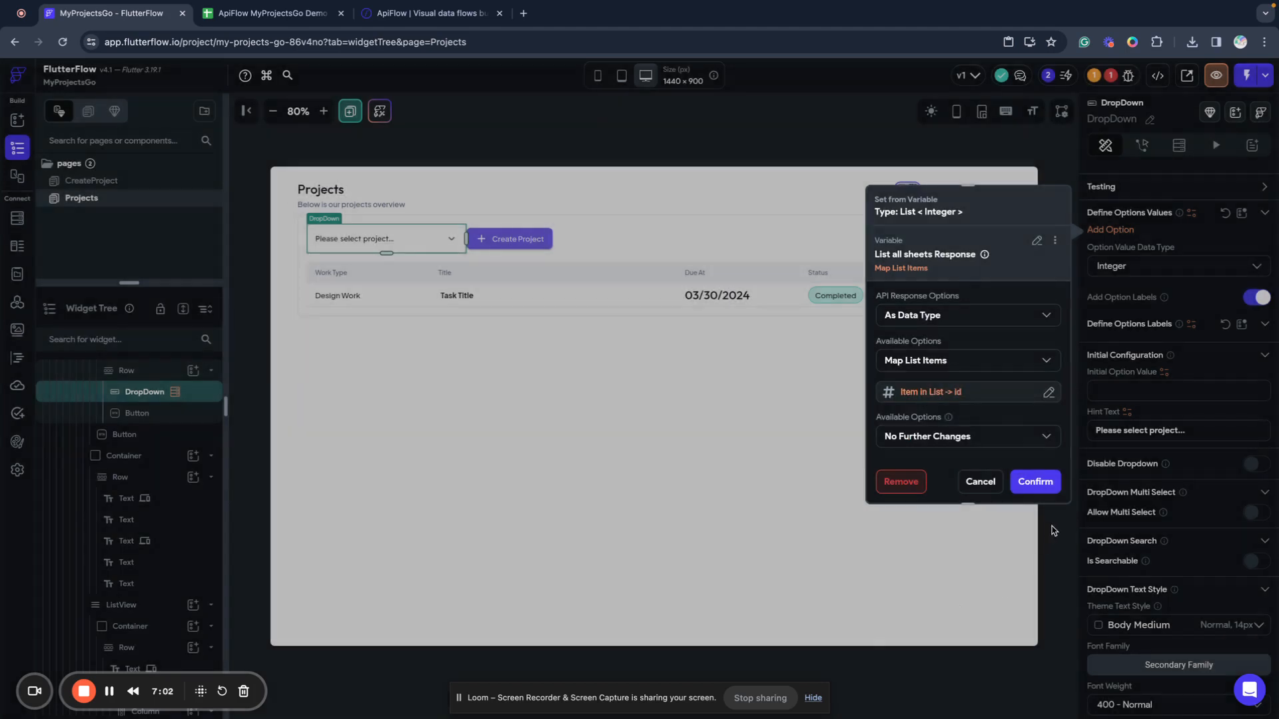
left_click(1036, 489)
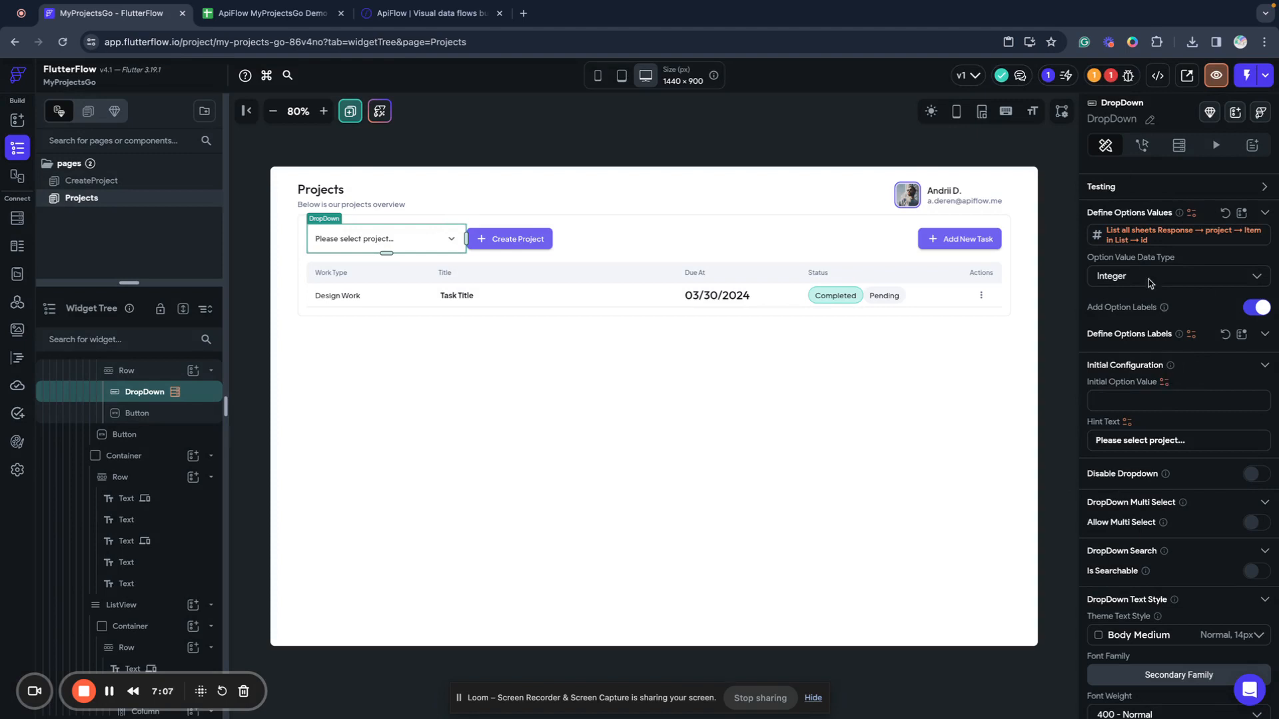
- Bind the dropdown's option labels to the List all sheets Response as data type, mapping each list item to its title field
left_click(1190, 338)
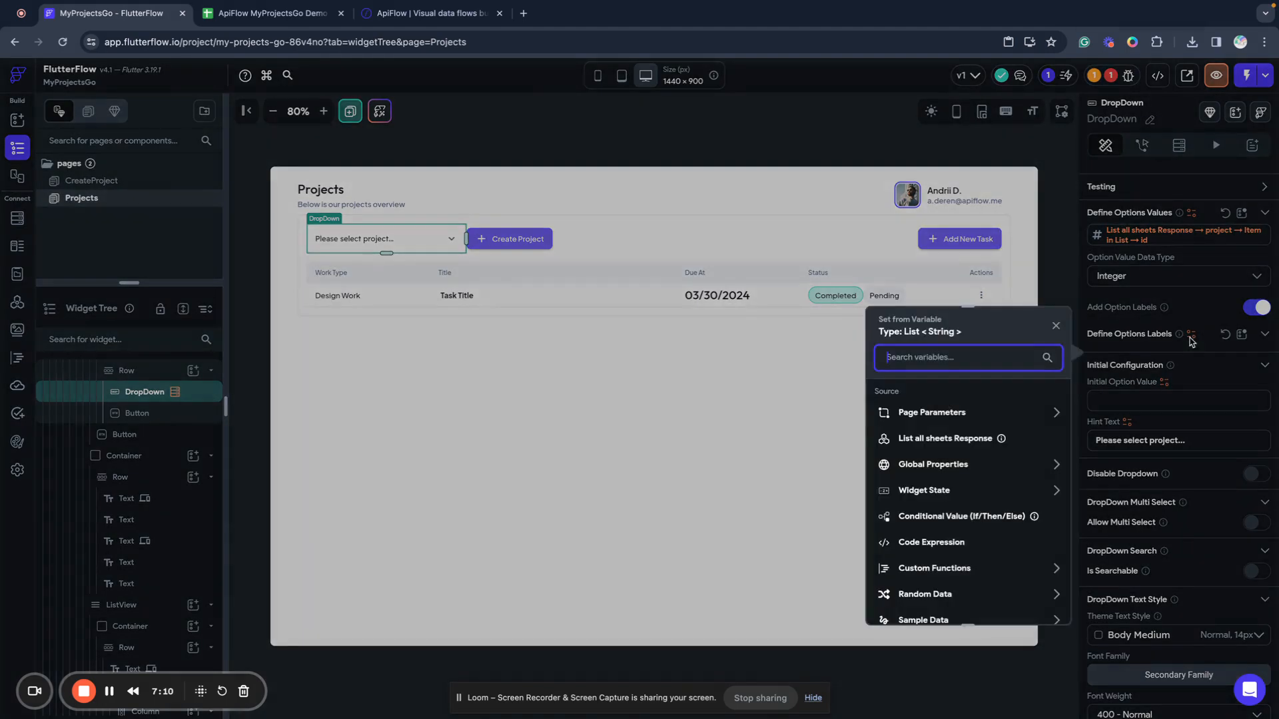
left_click(933, 444)
left_click(929, 426)
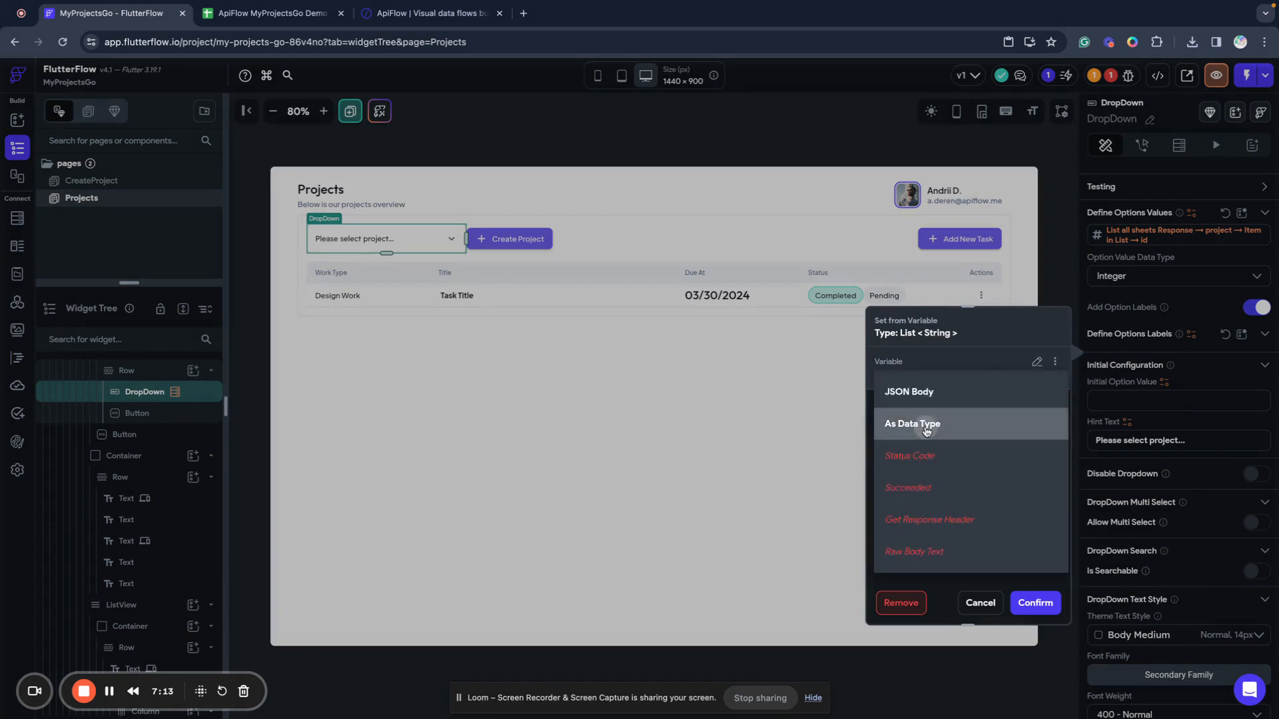
left_click(928, 429)
left_click(925, 479)
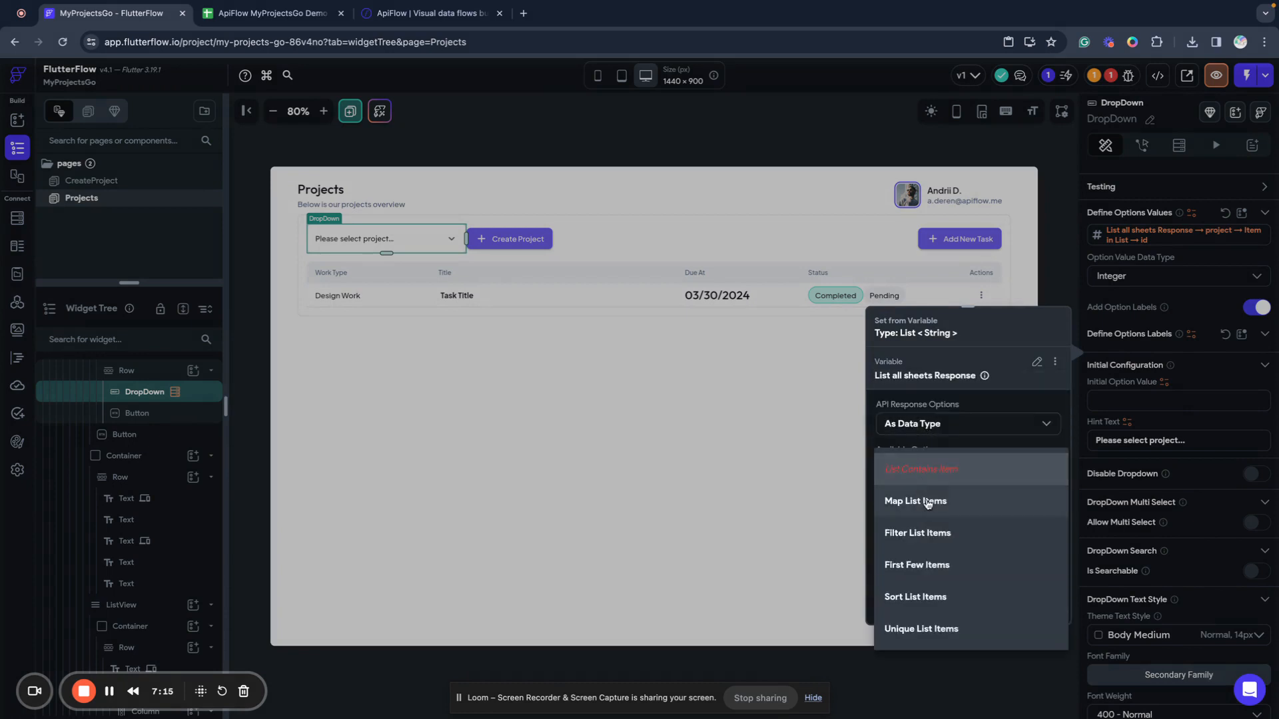
left_click(927, 502)
left_click(913, 517)
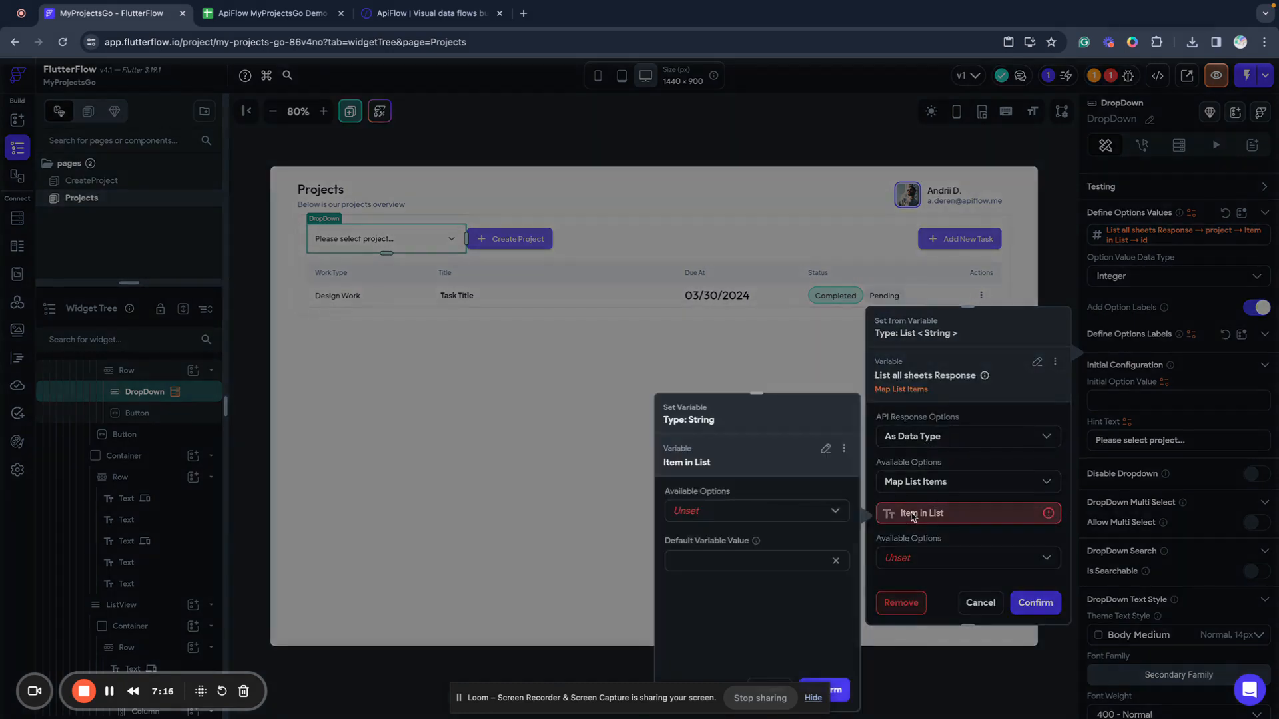
left_click(719, 513)
left_click(711, 509)
left_click(708, 566)
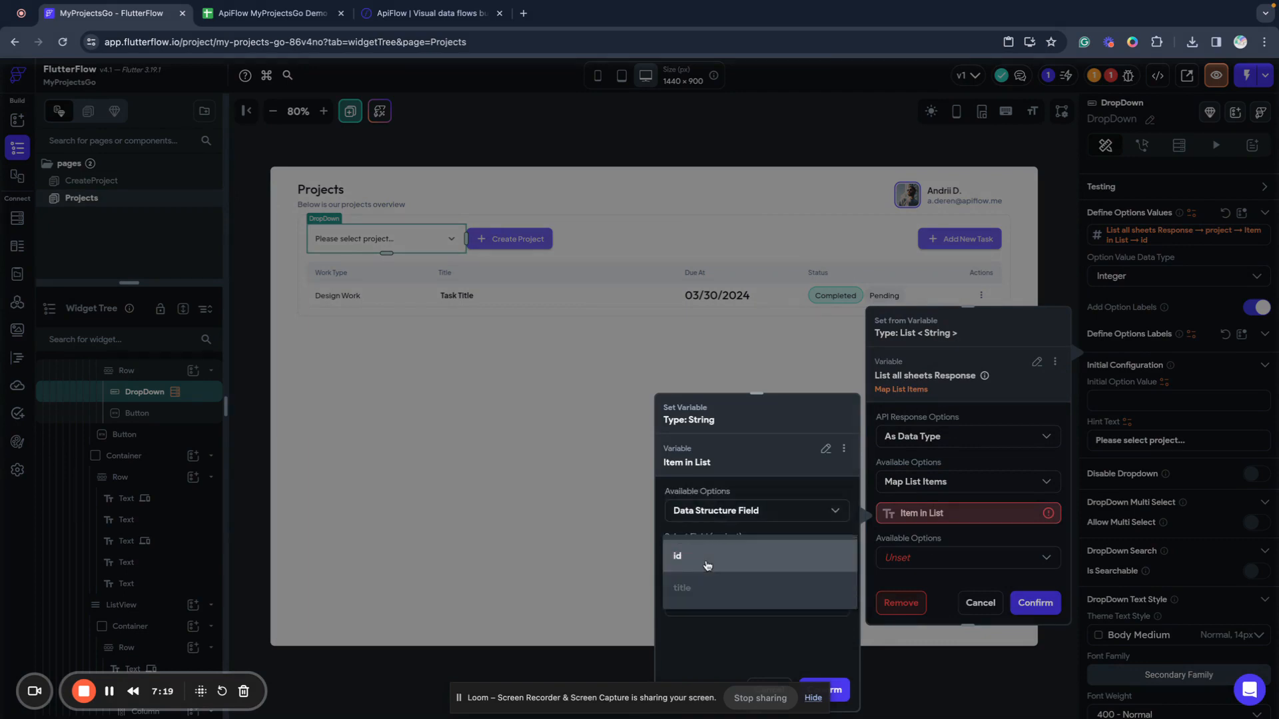
left_click(690, 588)
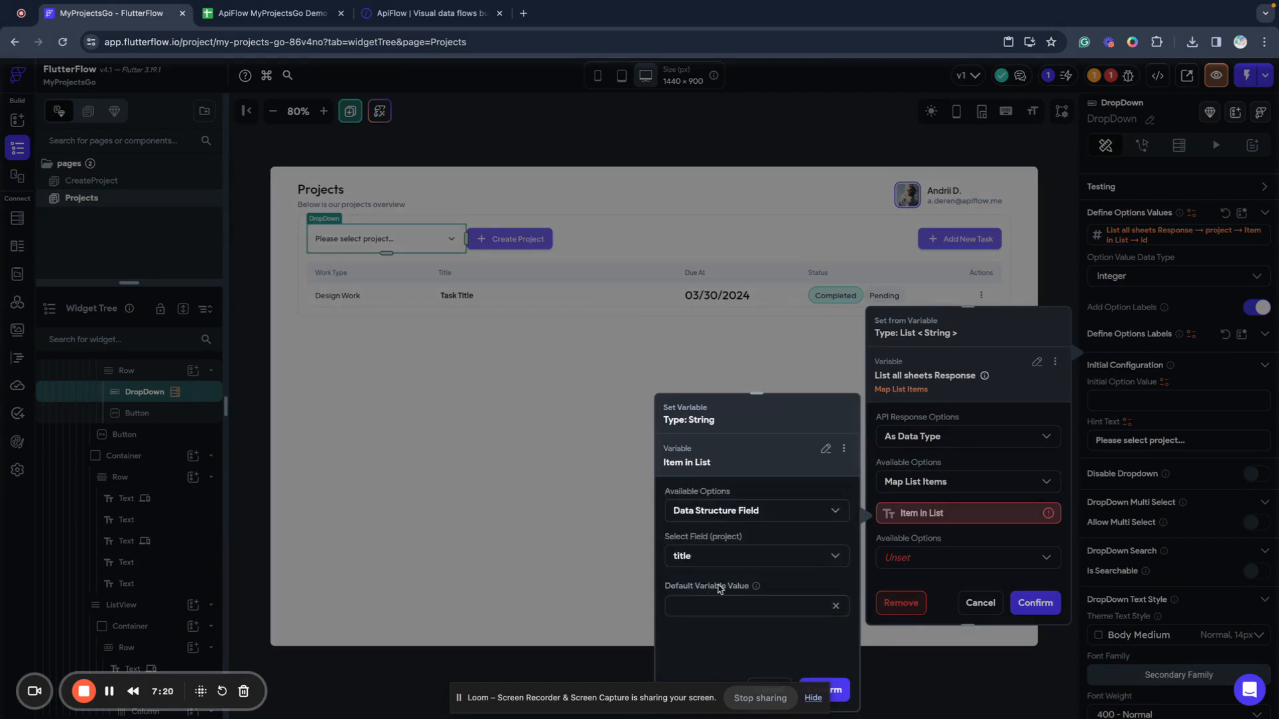
left_click(844, 691)
left_click(1035, 602)
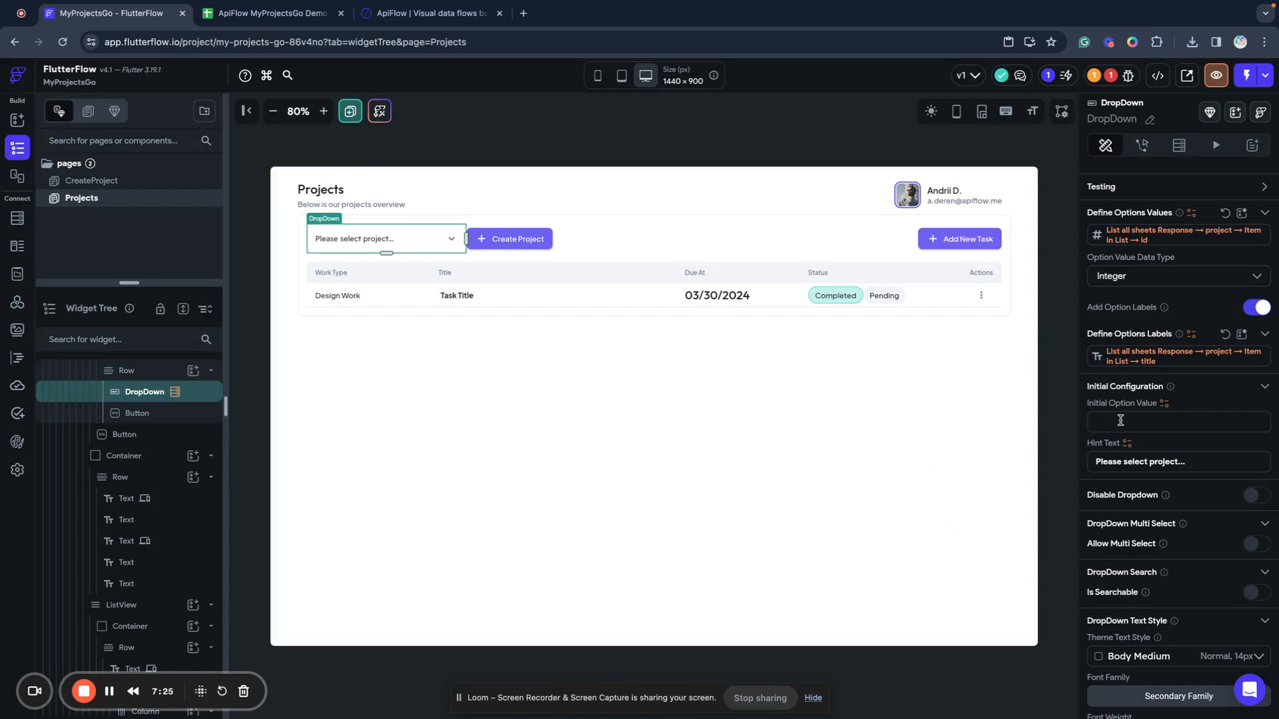
- Set the project dropdown's initial option value to 0
left_click(993, 449)
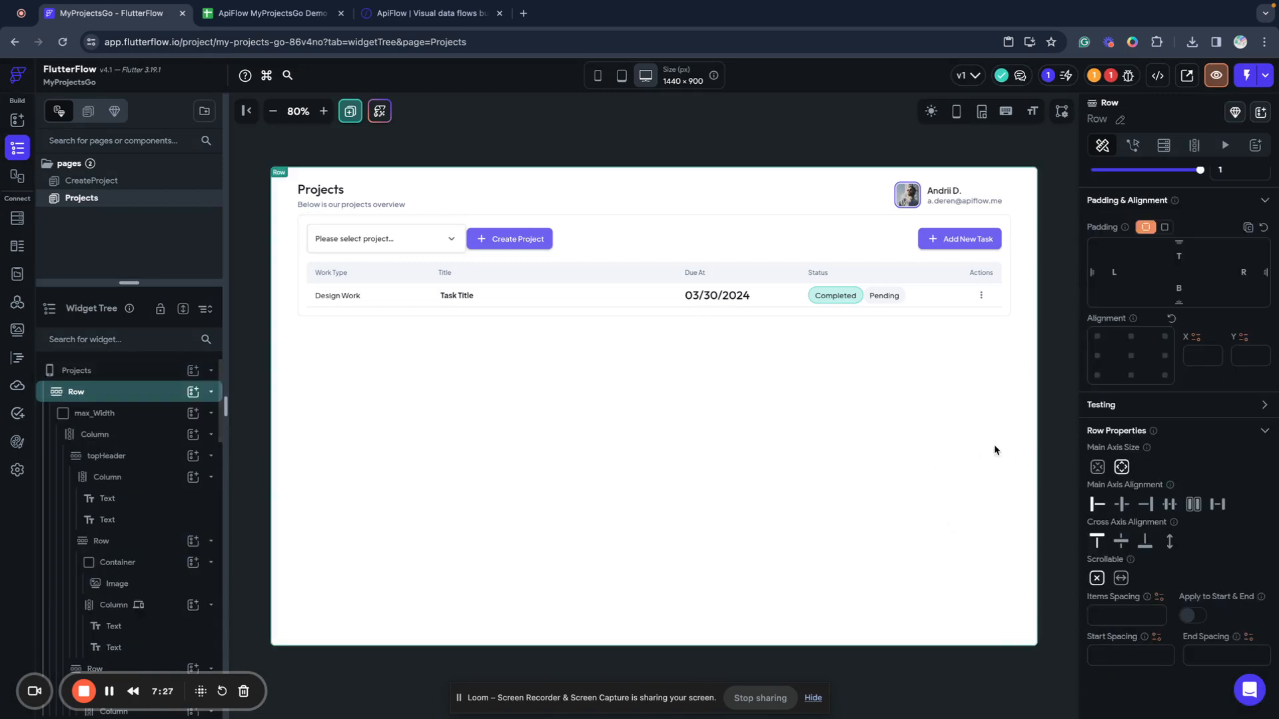
left_click(436, 238)
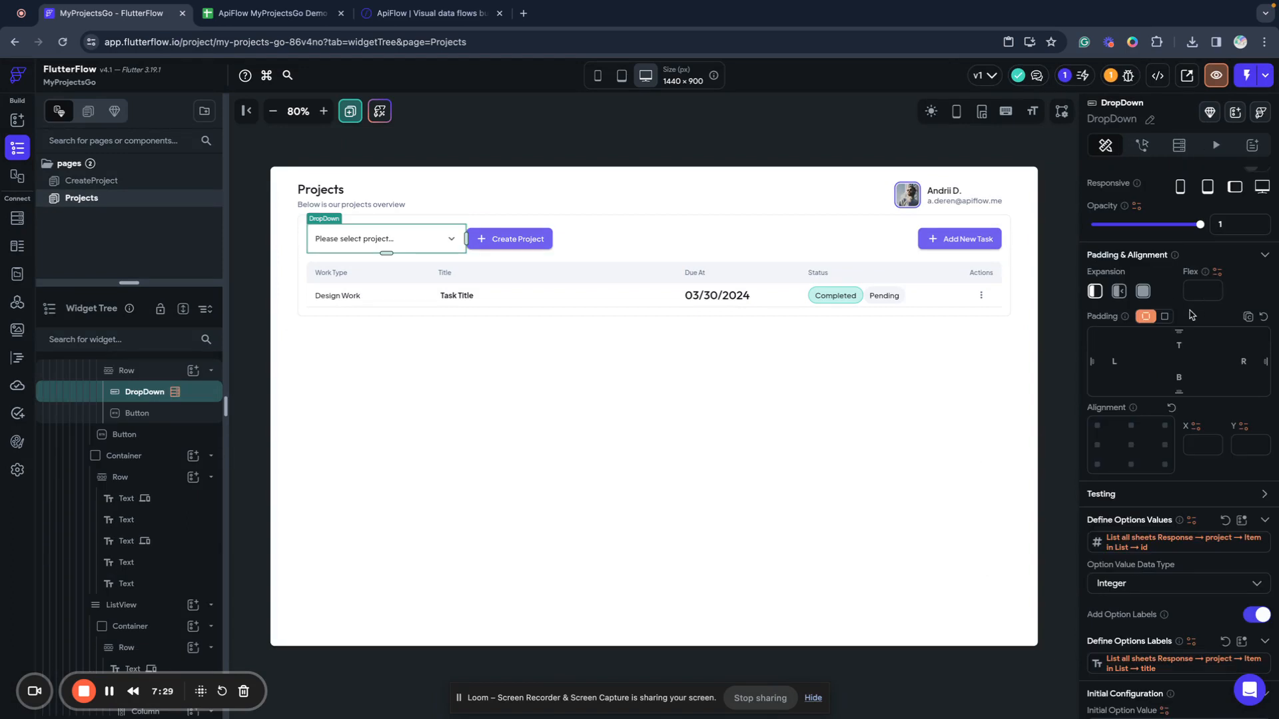
scroll(1202, 375, "down", 6)
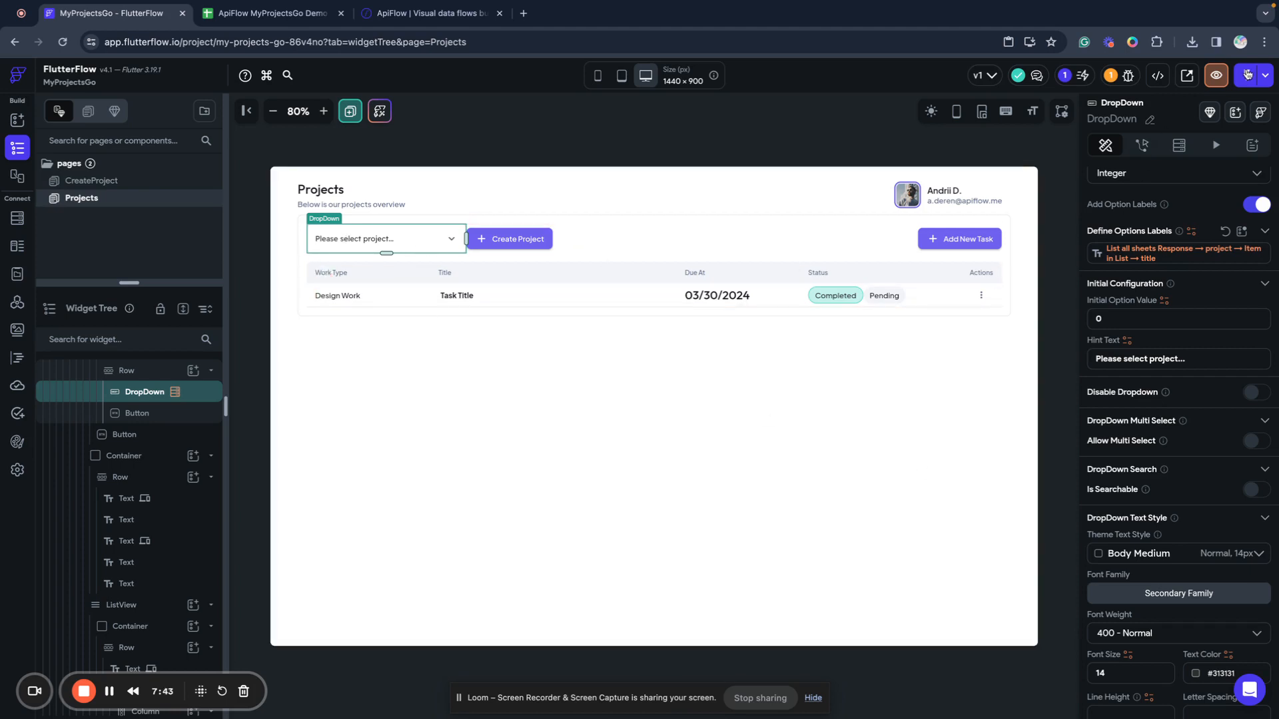
- Launch the app in Test mode
left_click(1265, 76)
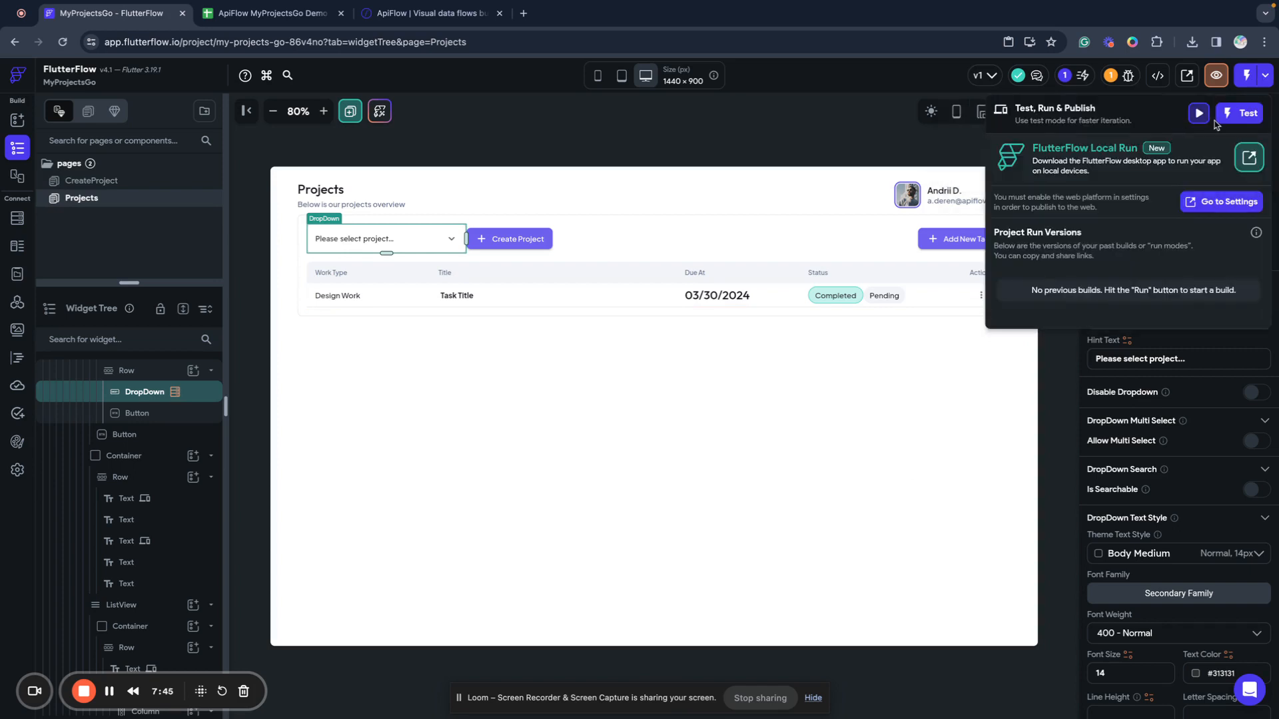
left_click(1236, 118)
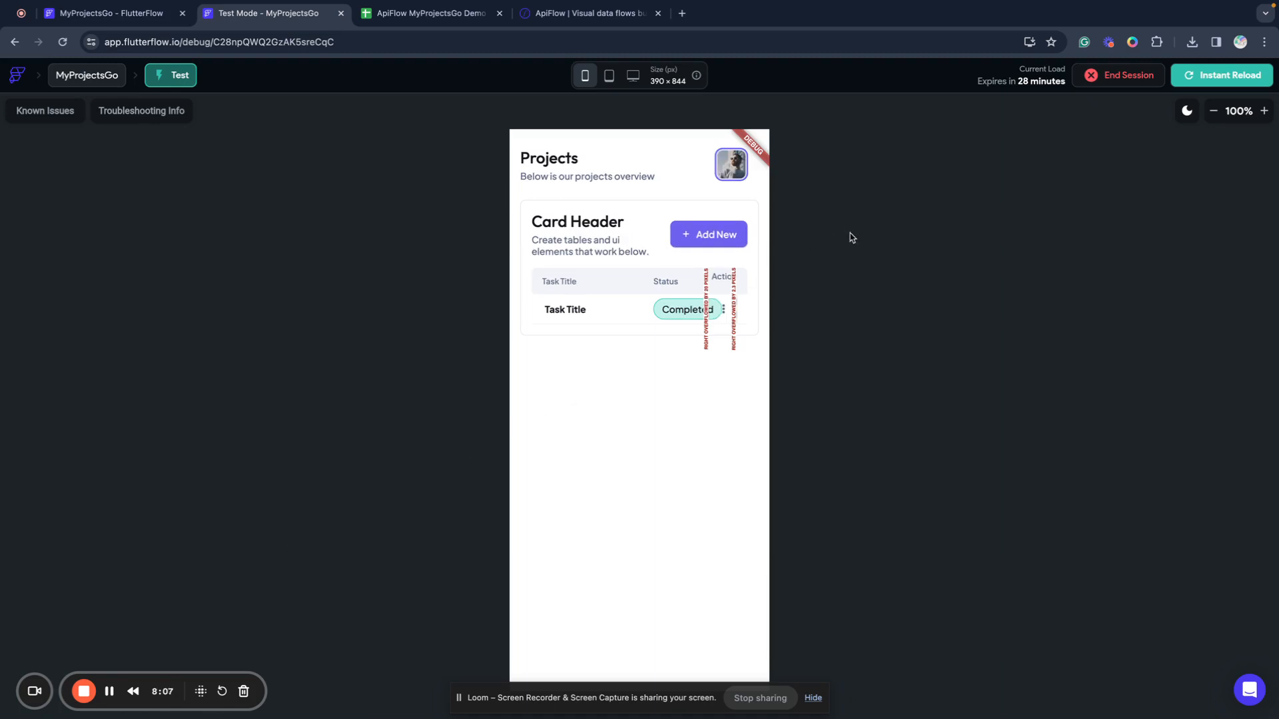
- Preview the app at desktop size (1440 × 900) and test the project dropdown by selecting ECommerce Project, followed by My Awesome Project
left_click(641, 76)
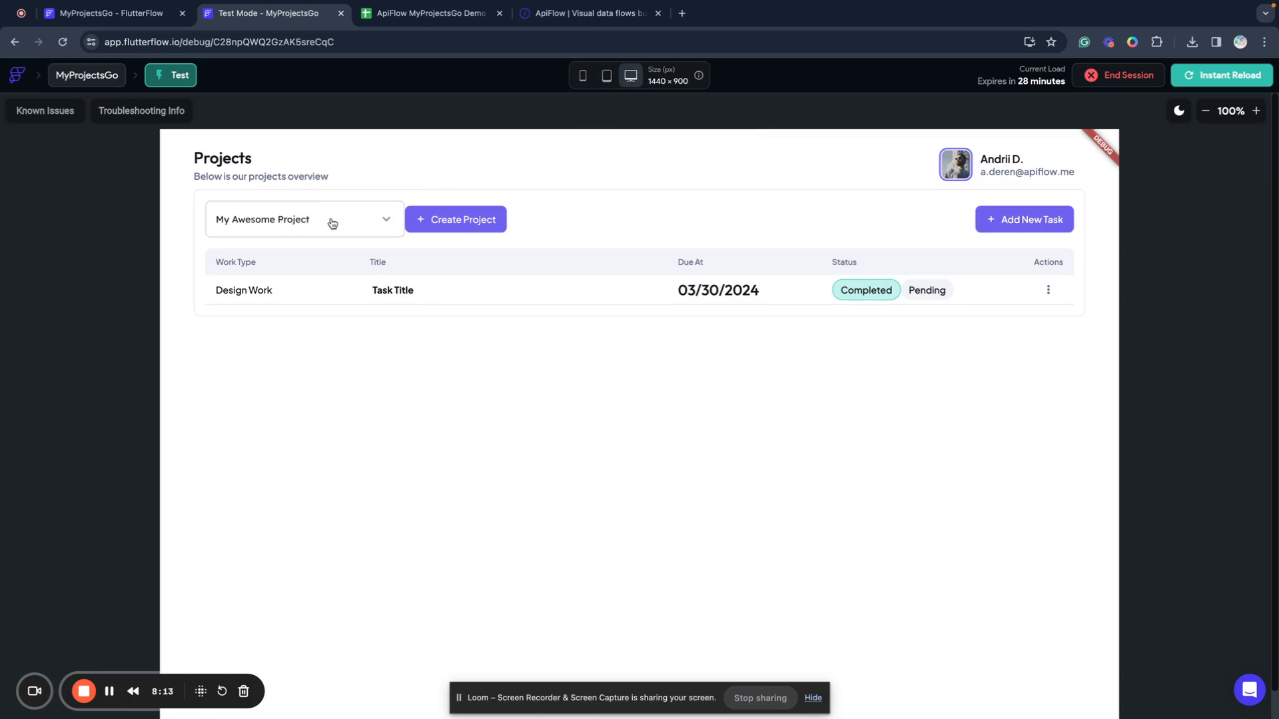
left_click(330, 222)
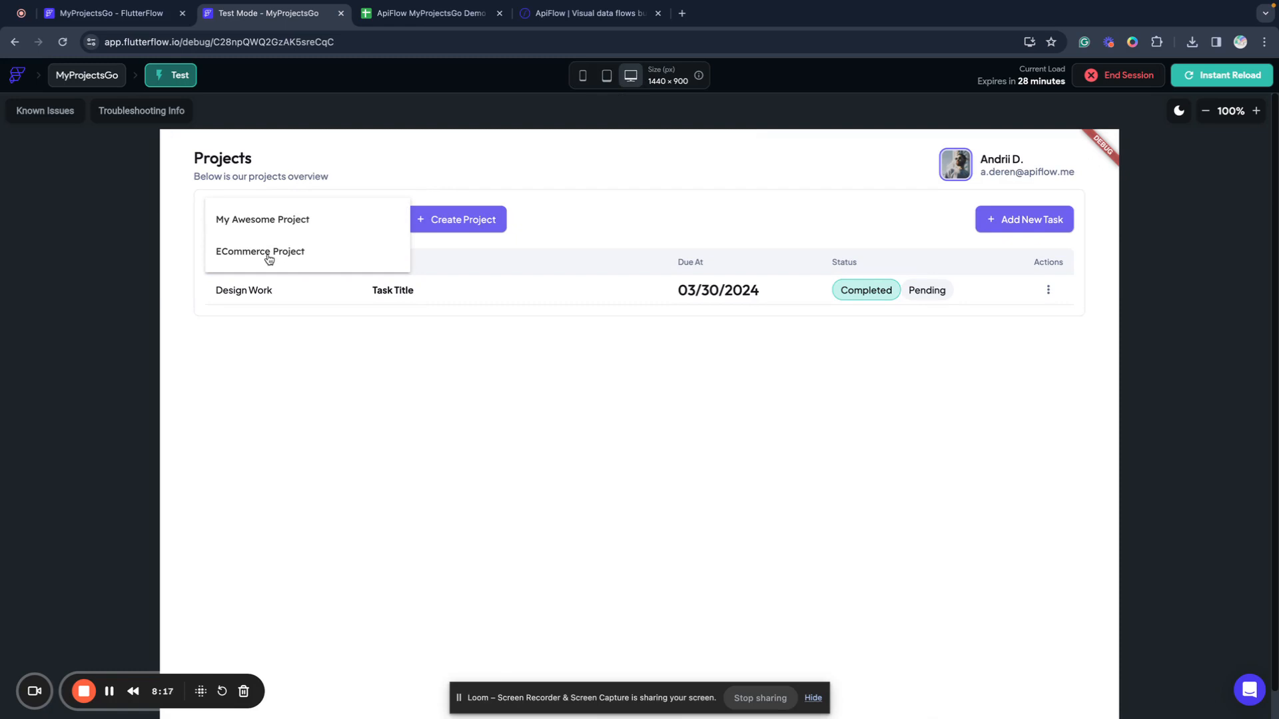
left_click(314, 251)
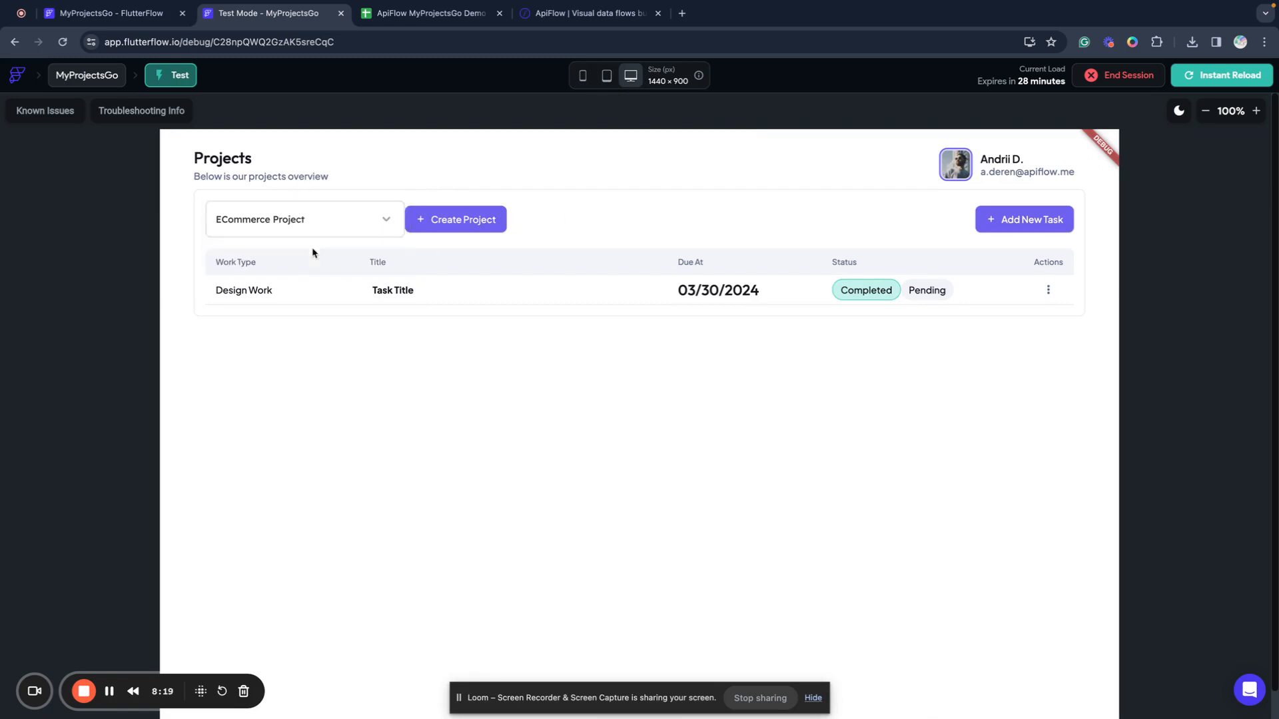
left_click(301, 218)
left_click(270, 189)
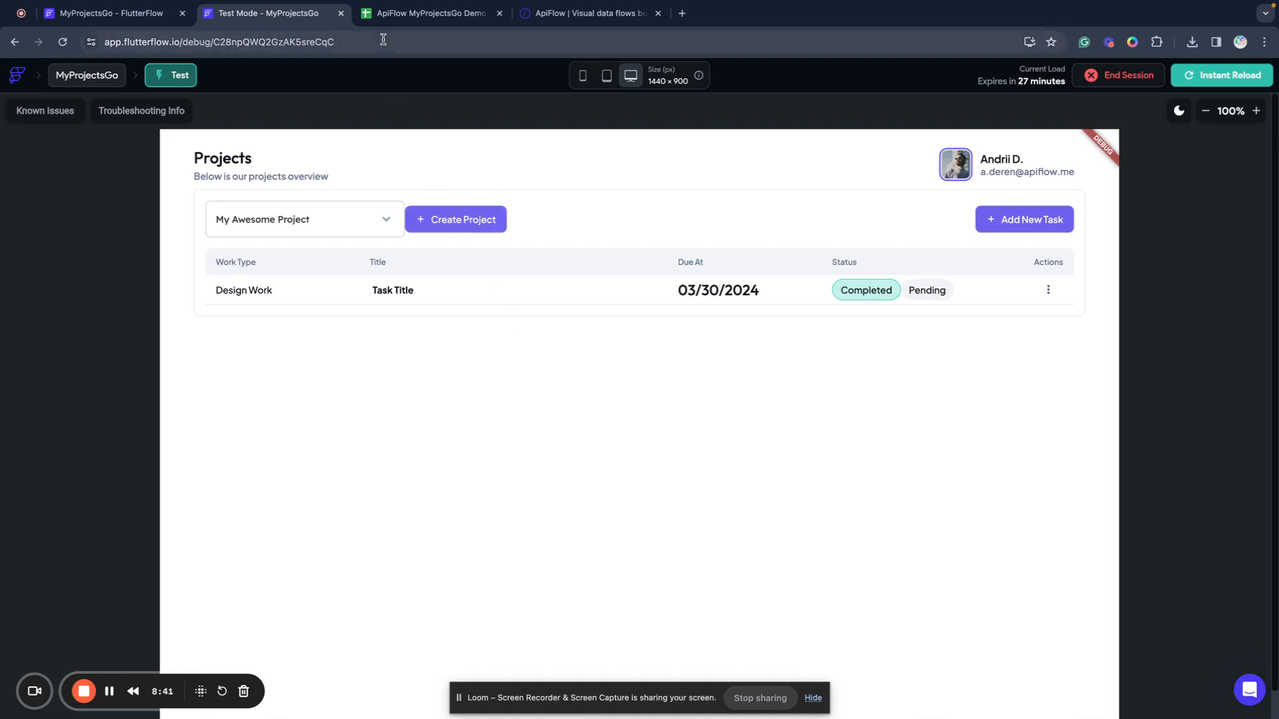
- Check the tasks in the ApiFlow MyProjectsGo Demo spreadsheet in Google Sheets, and return to the FlutterFlow test session
left_click(394, 15)
left_click(297, 290)
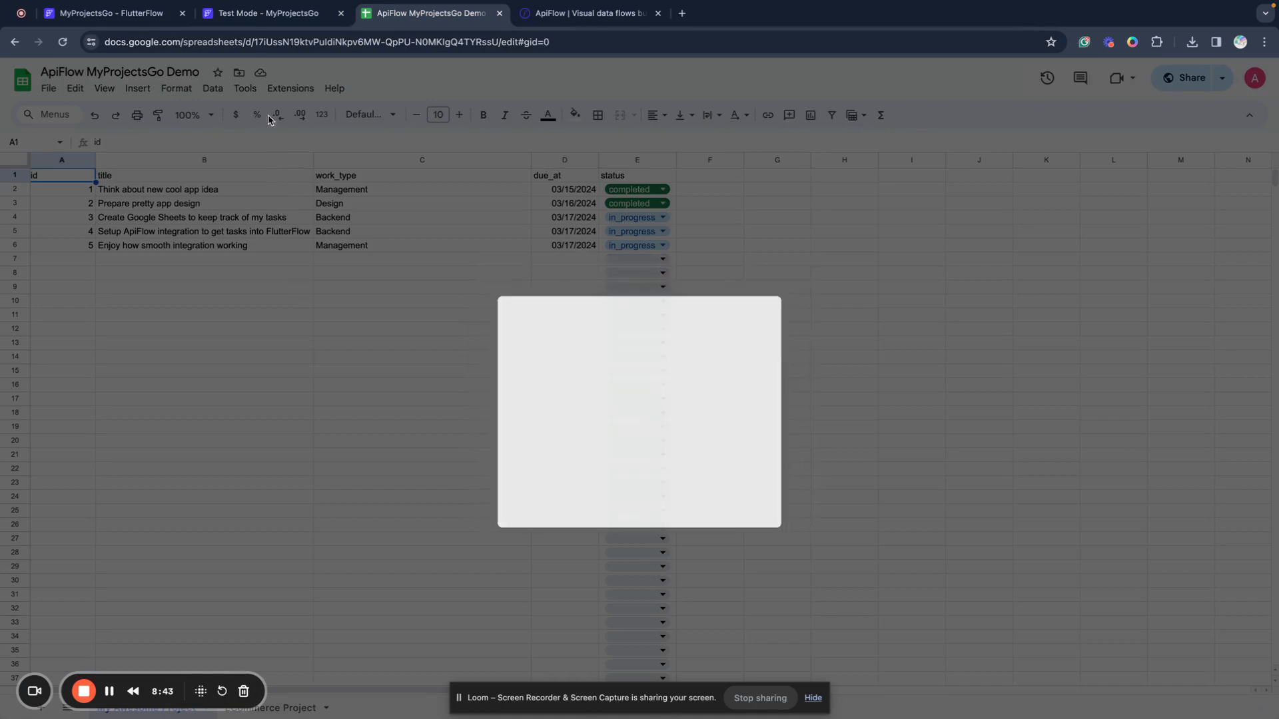
left_click(251, 13)
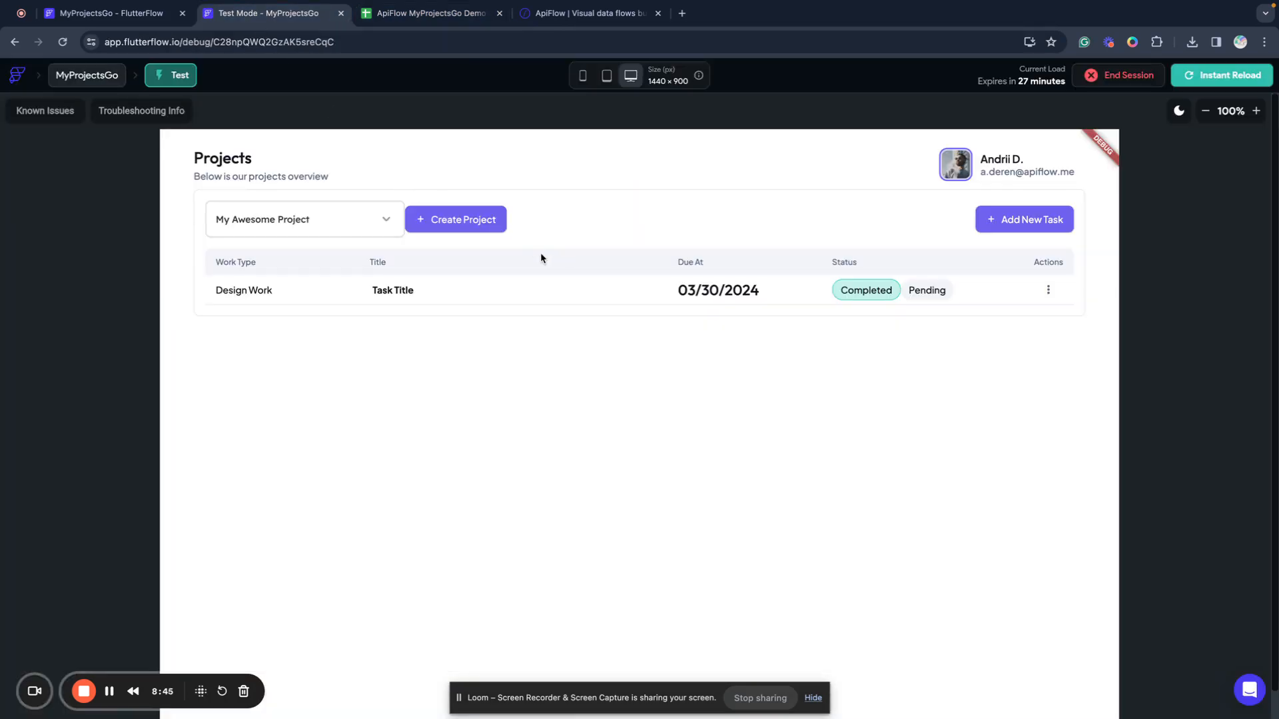